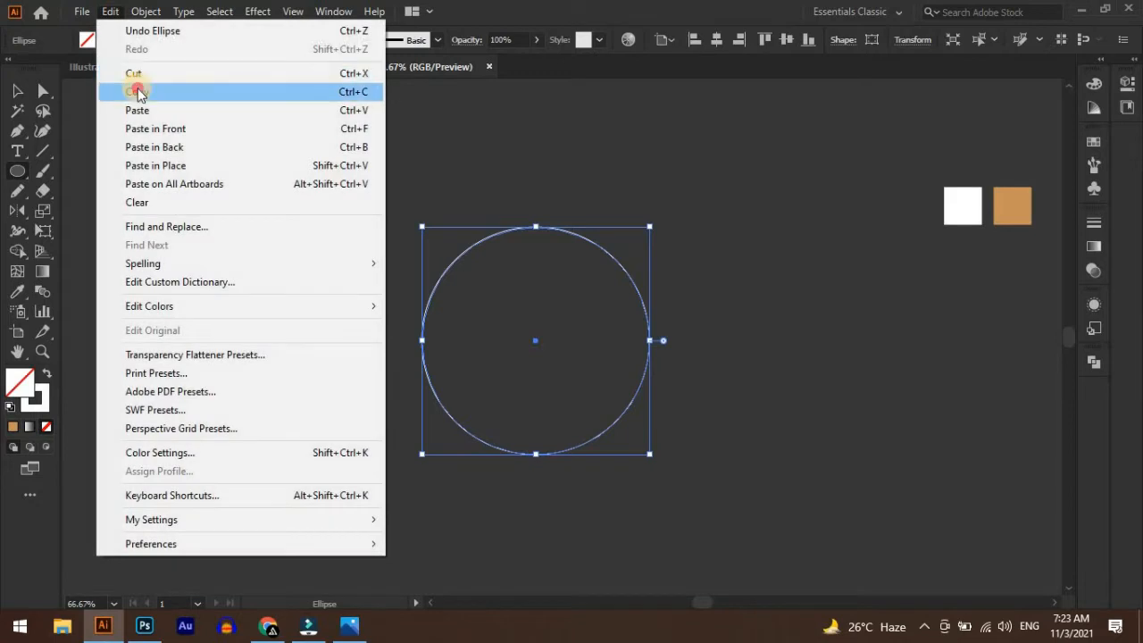
Paste a copy of the circle in front and scale it down slightly about its centre to form a thin ring
click(139, 91)
click(110, 11)
click(166, 128)
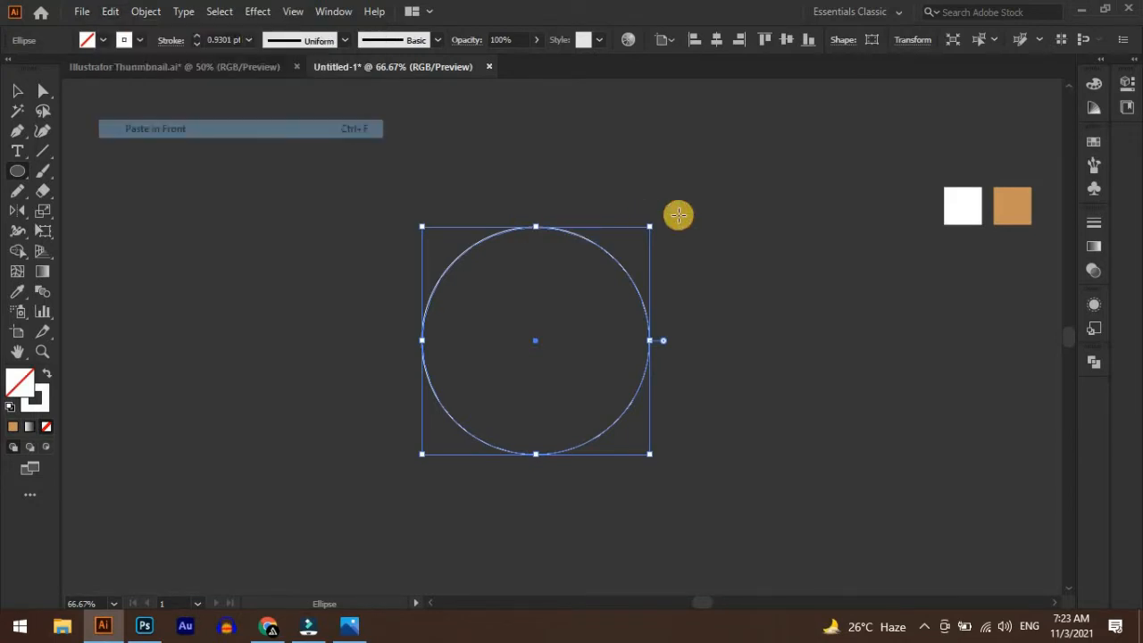
drag(649, 227, 651, 234)
key(v)
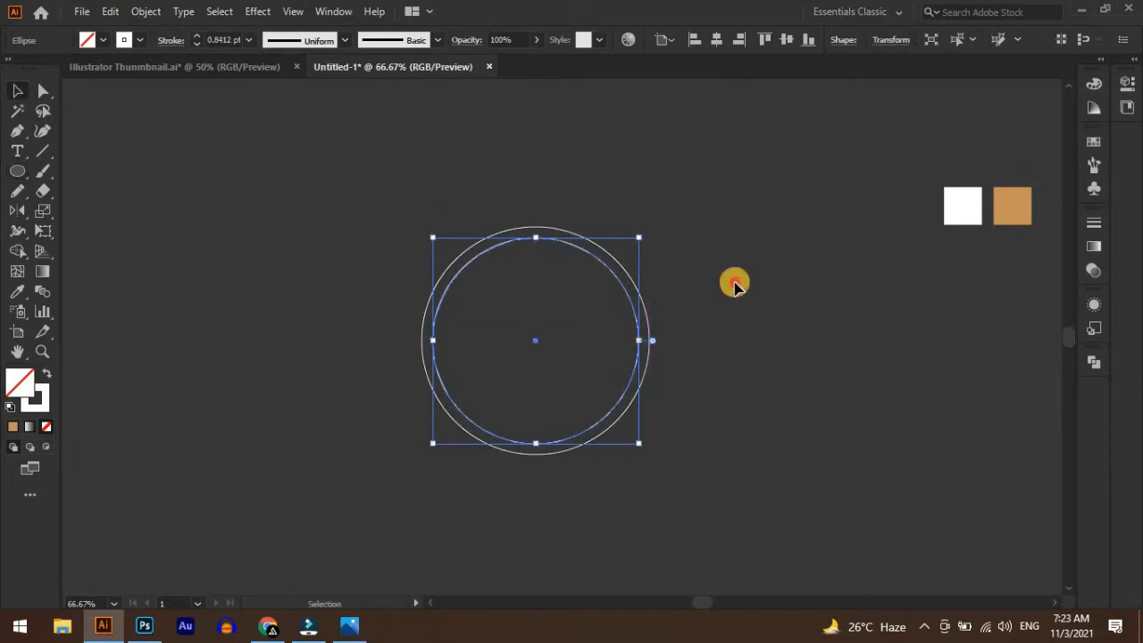
Group the two concentric circles, stretch the group horizontally into a wide ellipse and reposition it up and to the left
click(735, 282)
drag(742, 444, 376, 222)
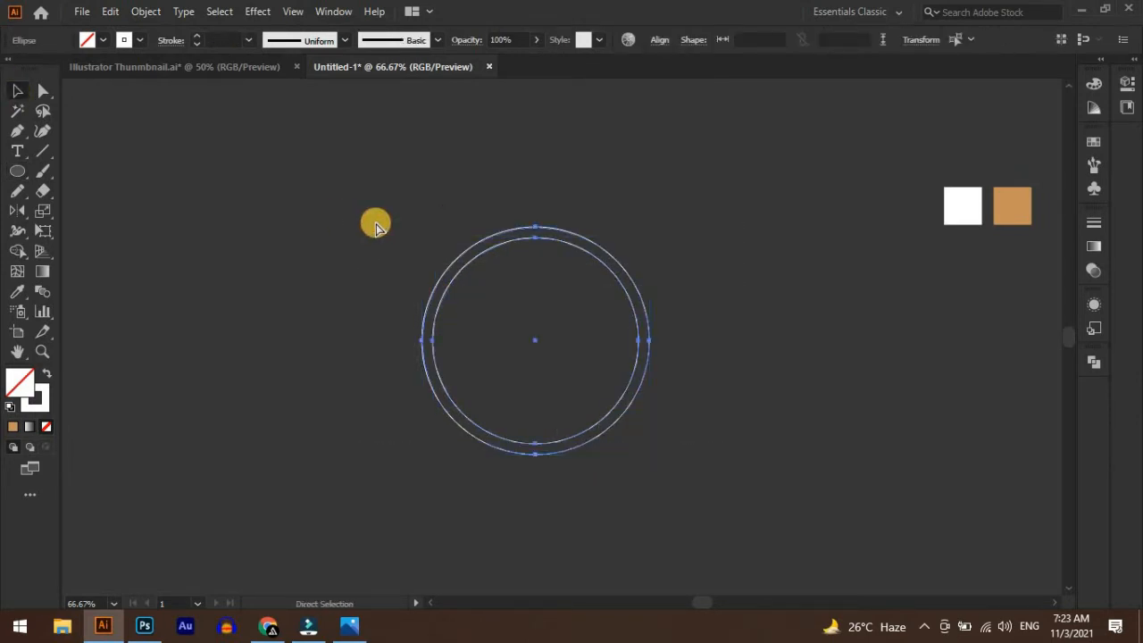
key(ctrl+g)
drag(650, 345, 730, 354)
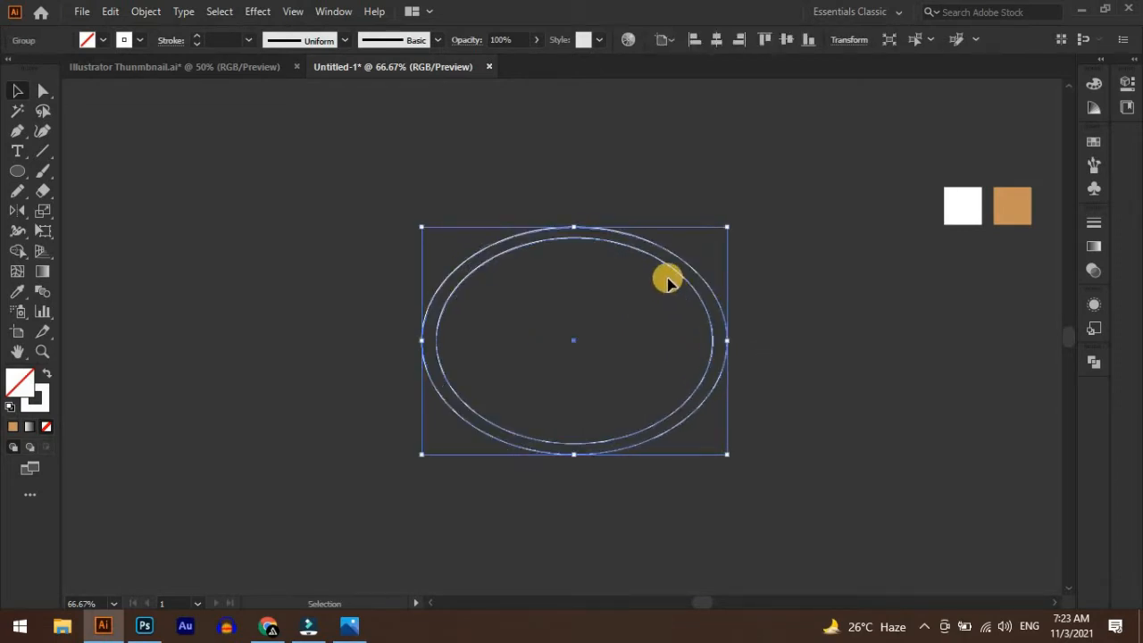
drag(650, 268, 562, 249)
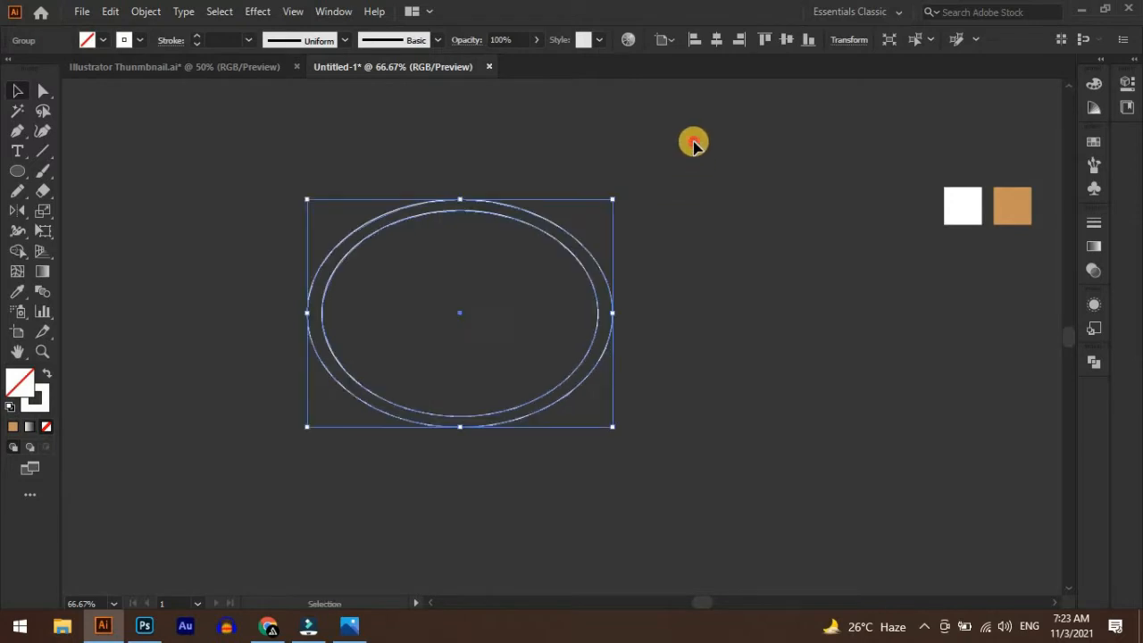
click(692, 140)
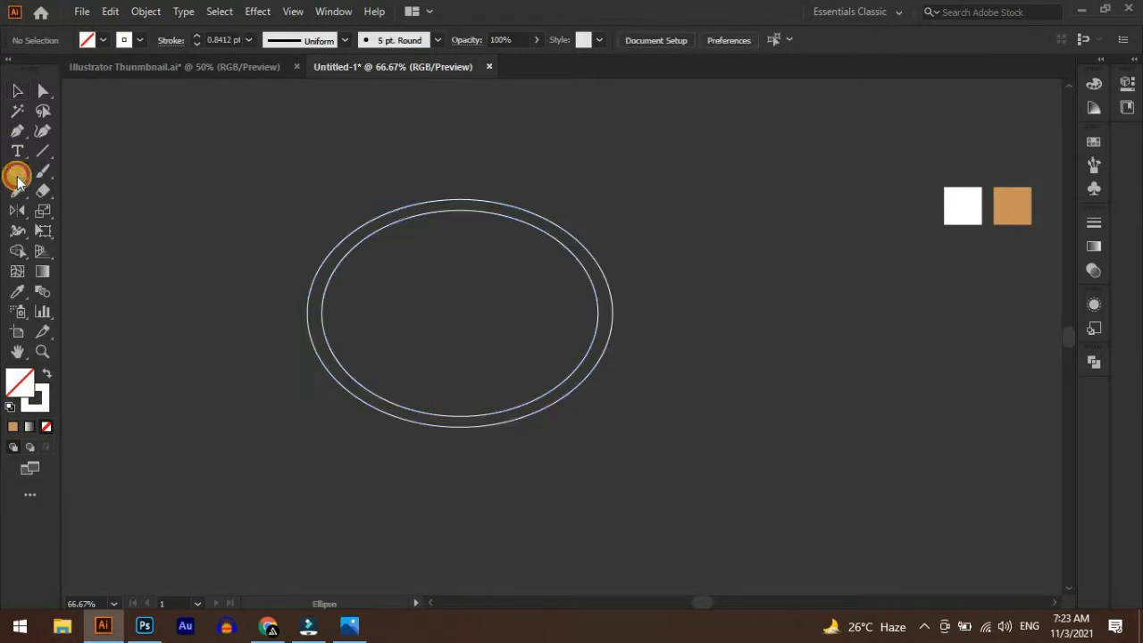
Draw a long thin horizontal rectangle across the upper part of the ellipses, extending past both sides
right_click(17, 177)
click(84, 172)
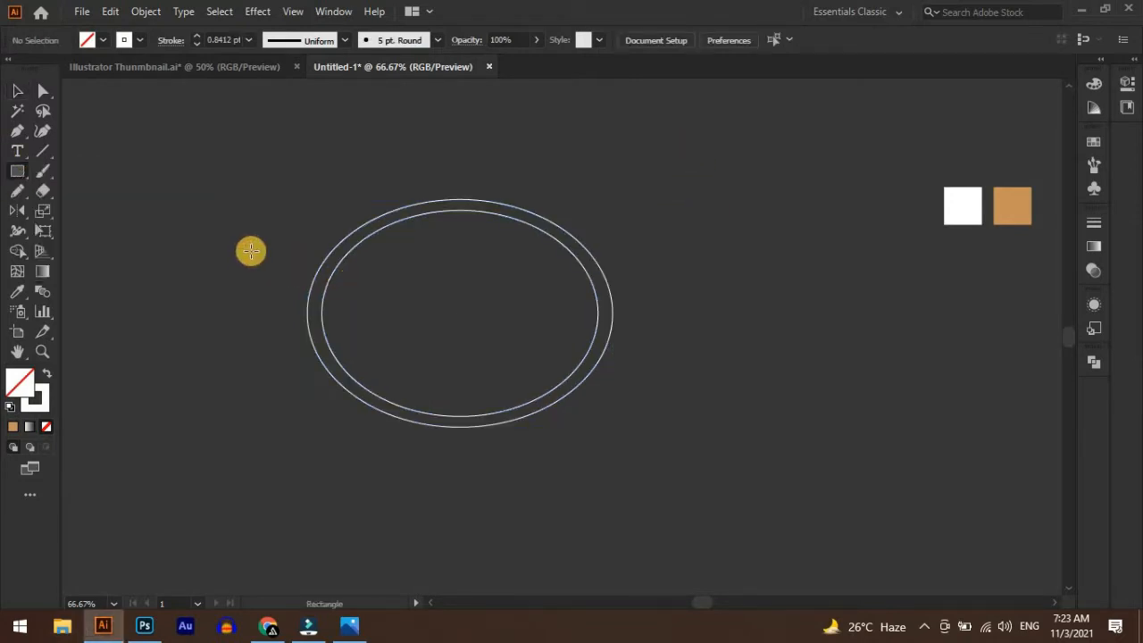
drag(255, 250, 652, 263)
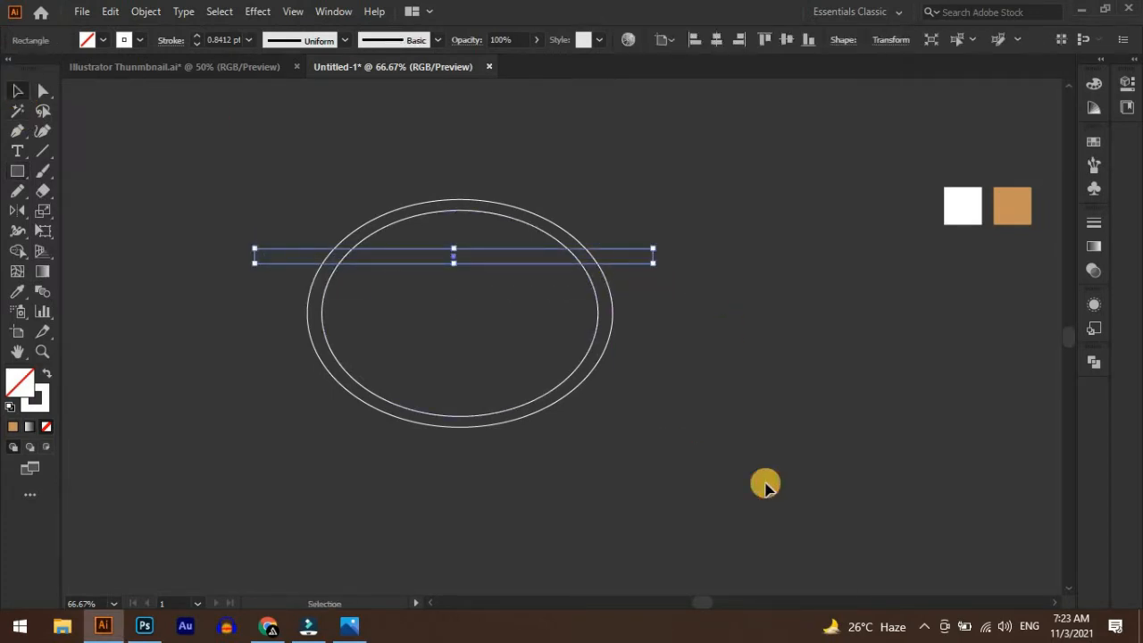
Align the ellipse group horizontally to the centre of the rectangle, using the rectangle as the key object
drag(706, 494, 384, 175)
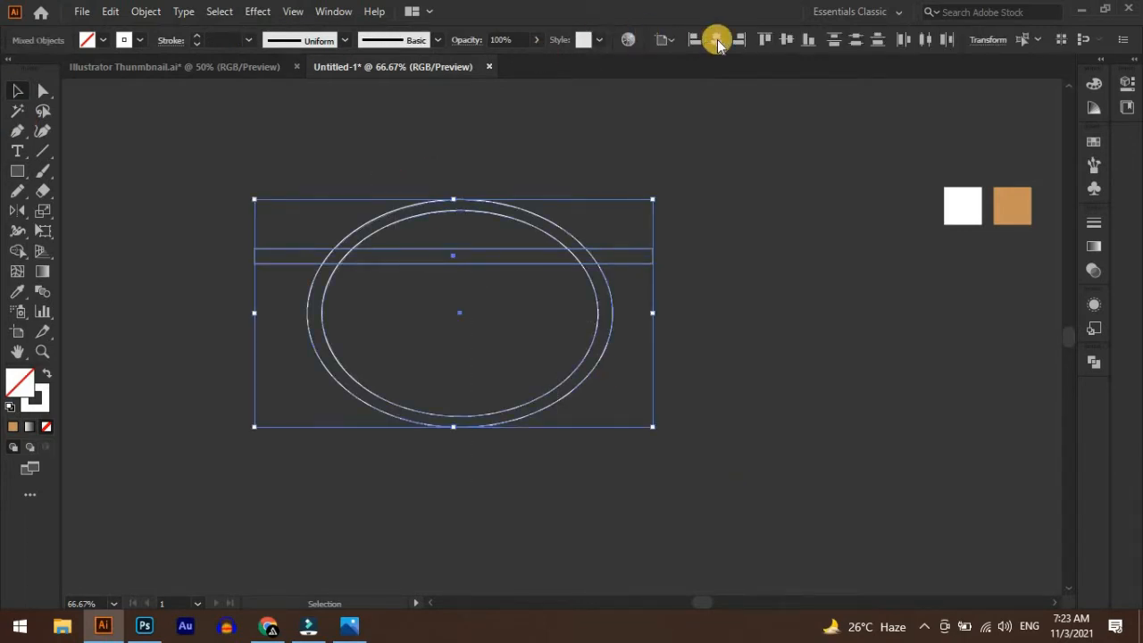
click(663, 39)
click(680, 80)
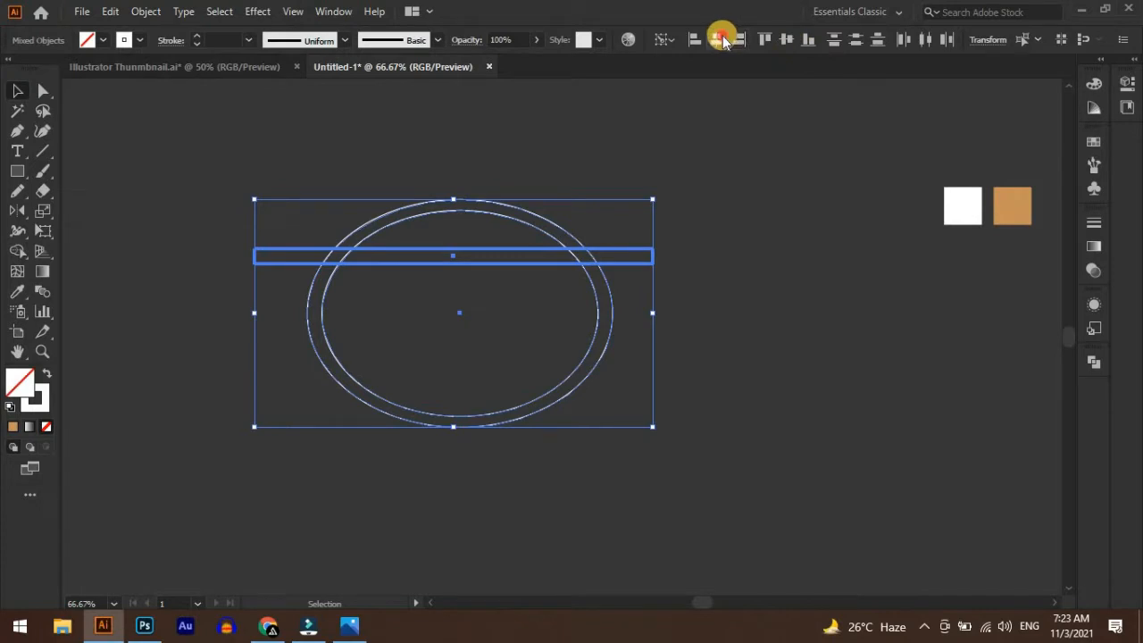
click(725, 39)
click(540, 294)
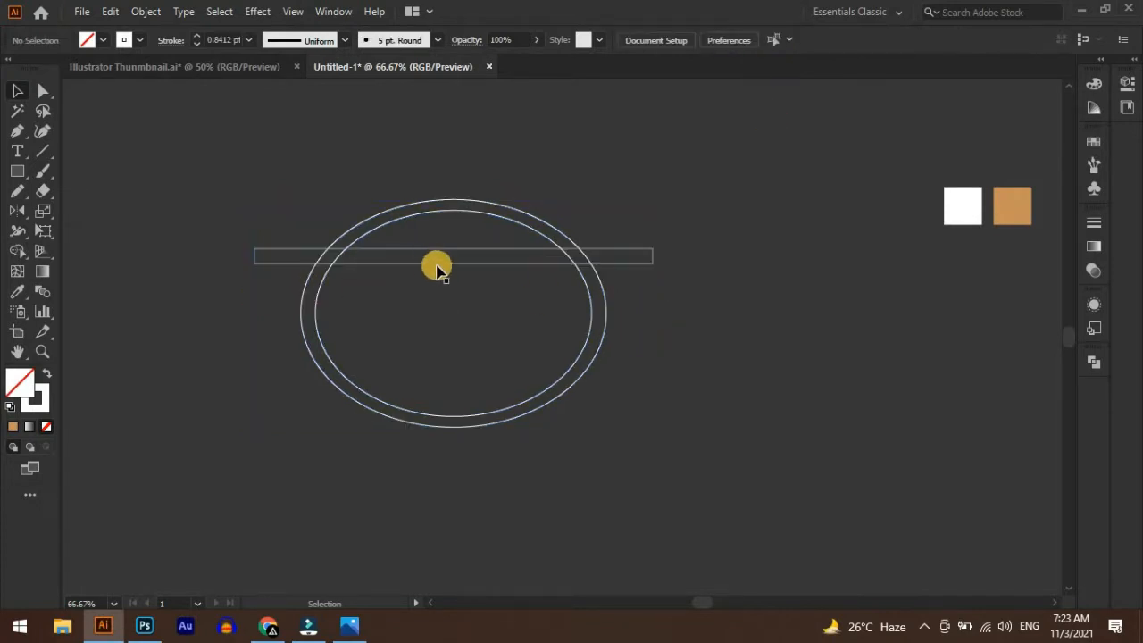
Make the rectangle thinner and duplicate it downward at about 18.36 px spacing to get three stacked bars
click(451, 259)
mouse_move(453, 264)
mouse_down()
mouse_move(495, 256)
mouse_move(500, 275)
mouse_up()
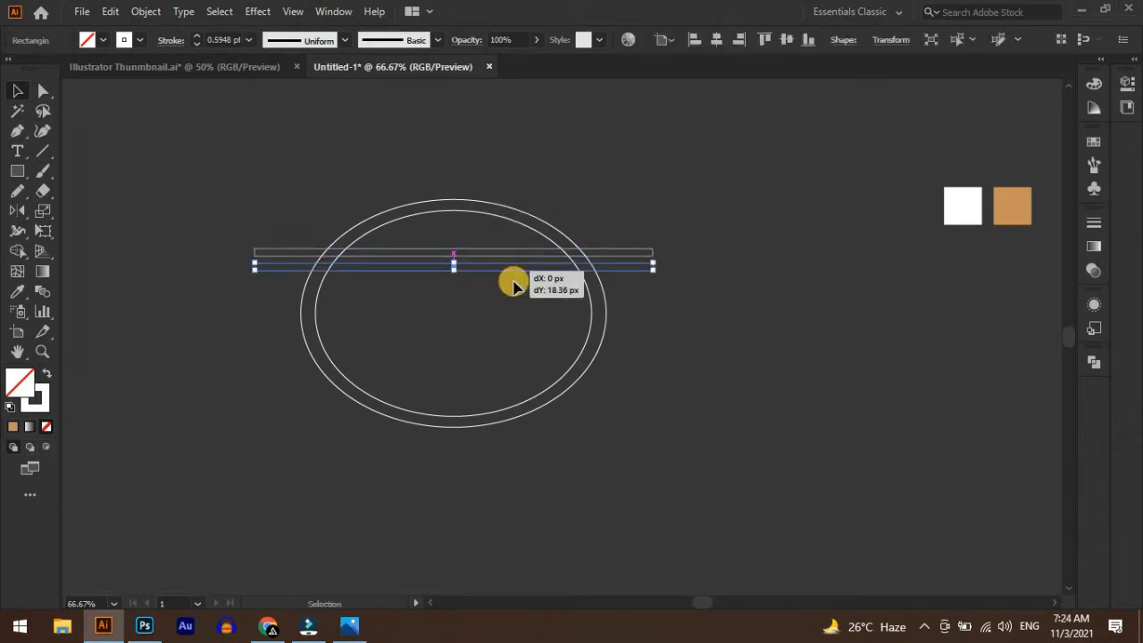
key(ctrl+d)
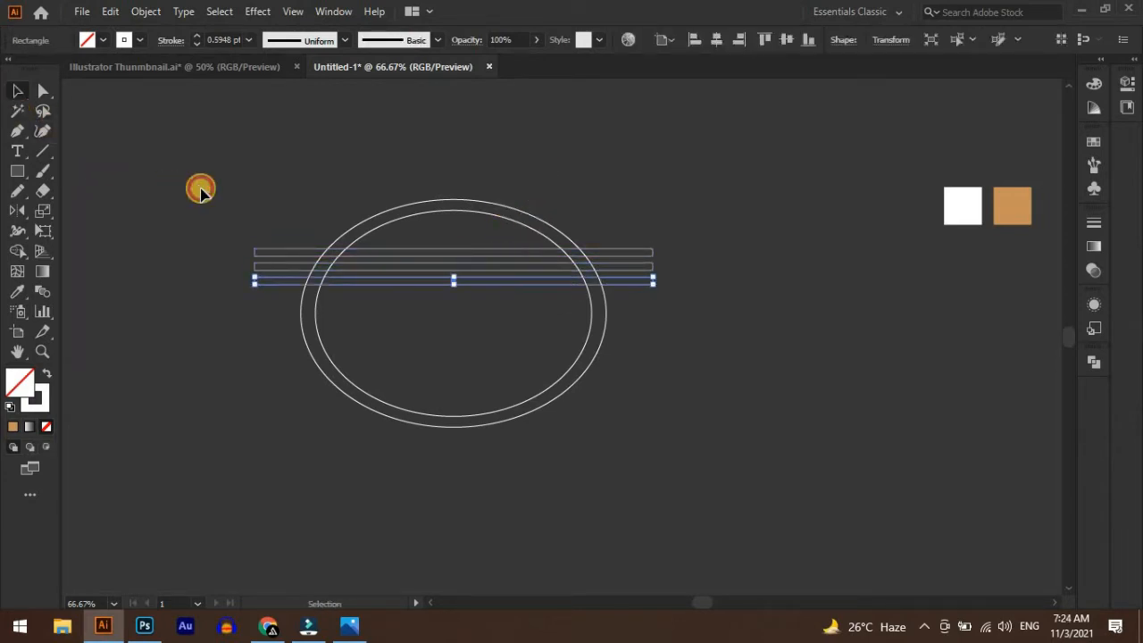
Merge the top bar's outer ends with the upper arc of the ring using Shape Builder, with white fill and no stroke
drag(243, 179, 681, 468)
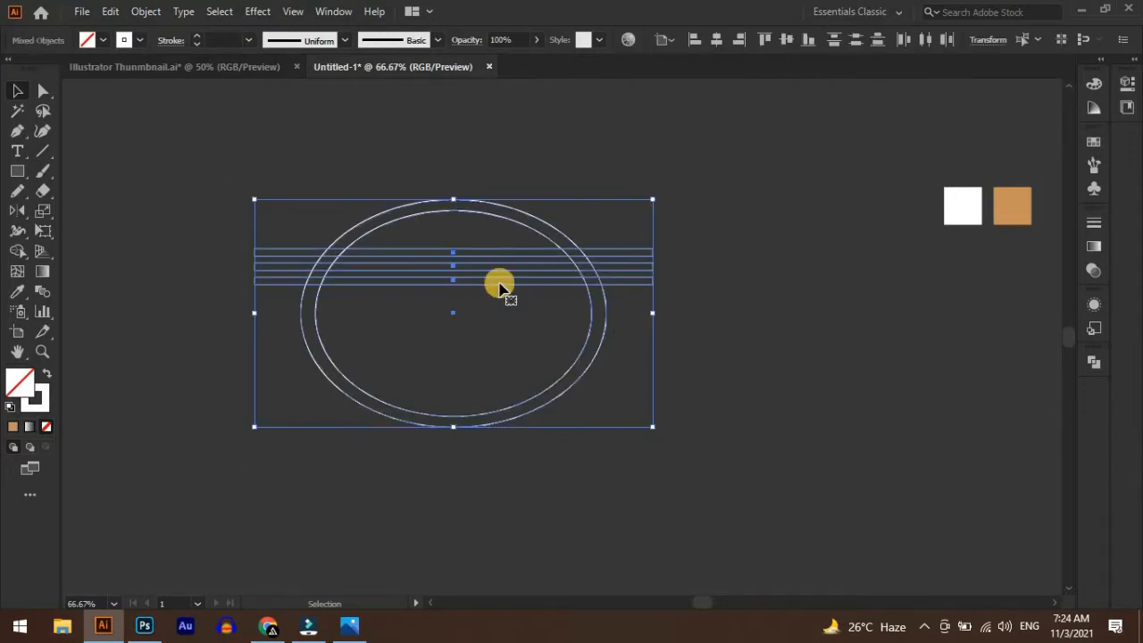
scroll(489, 272, up, 1)
drag(468, 331, 497, 346)
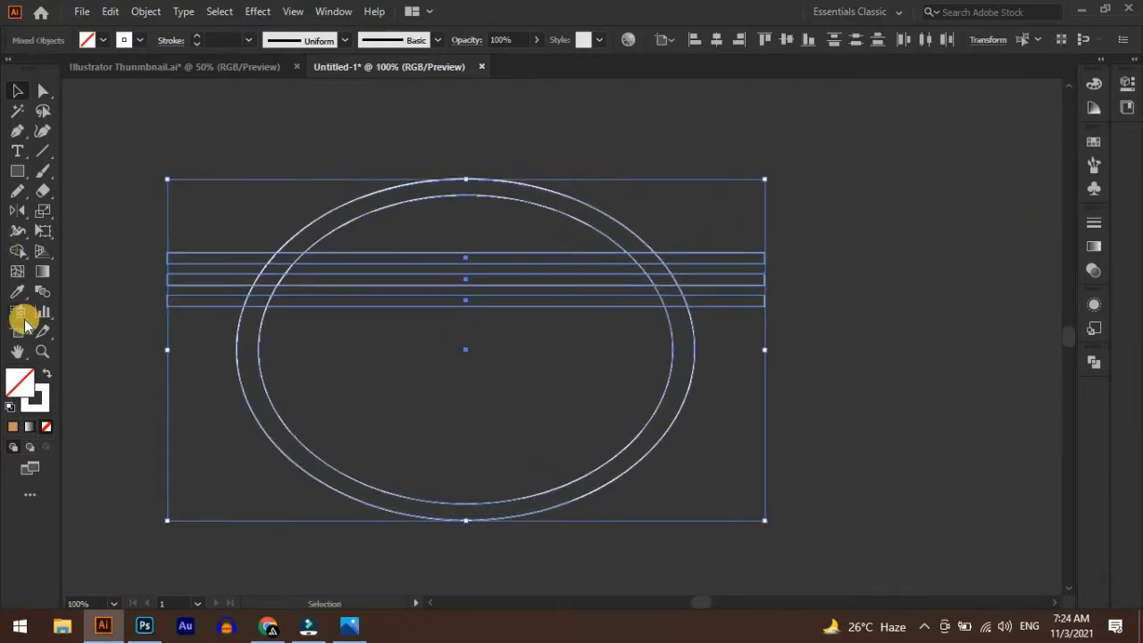
click(17, 251)
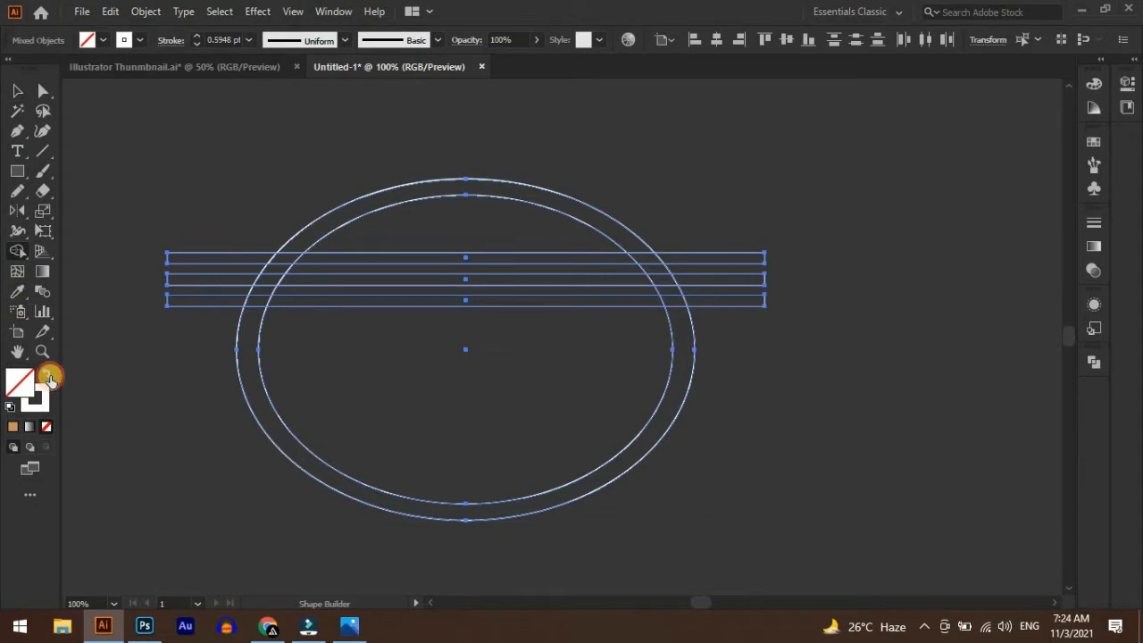
click(49, 379)
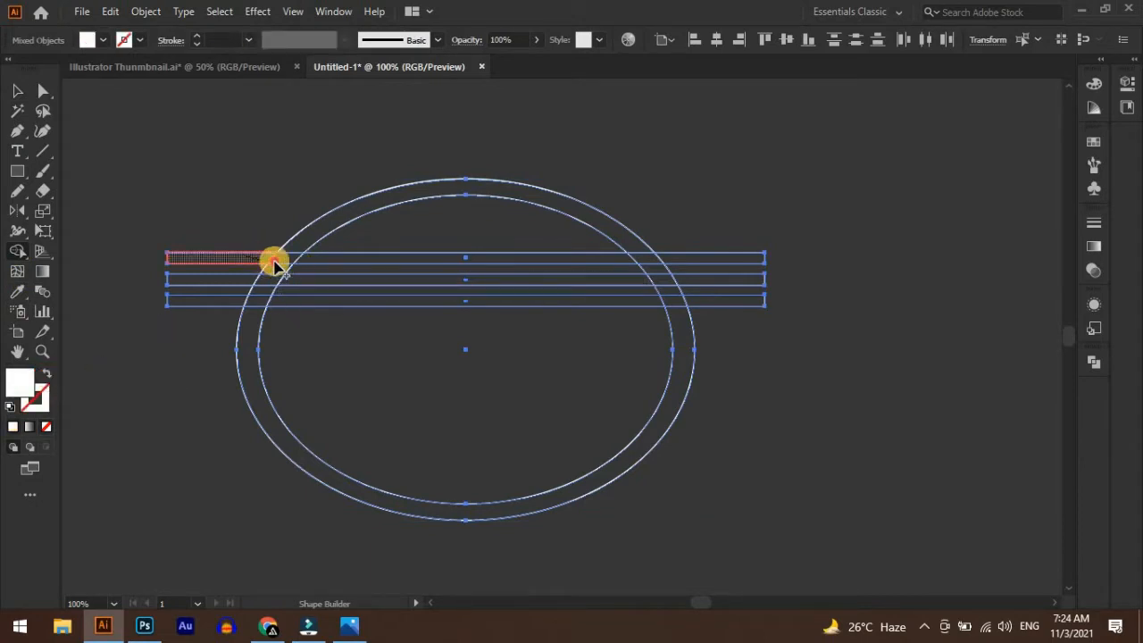
mouse_move(274, 263)
mouse_down()
mouse_move(299, 241)
mouse_move(638, 242)
mouse_move(646, 261)
mouse_move(696, 259)
mouse_up()
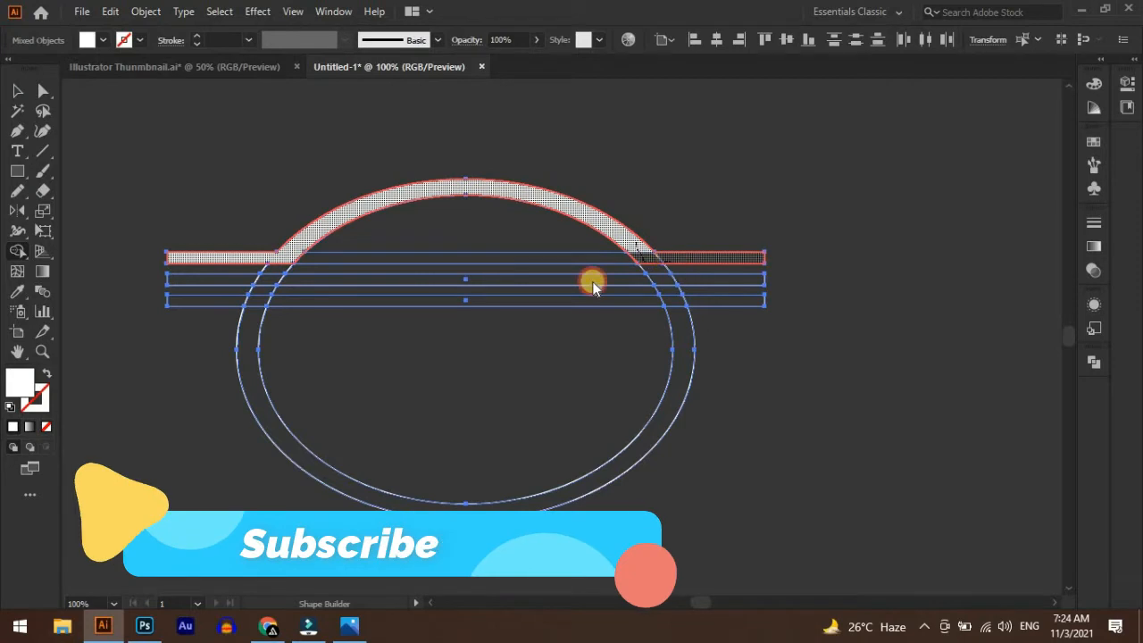
Fill the outer ends of the two lower bars on both sides of the ellipse white with Shape Builder
click(207, 282)
click(209, 298)
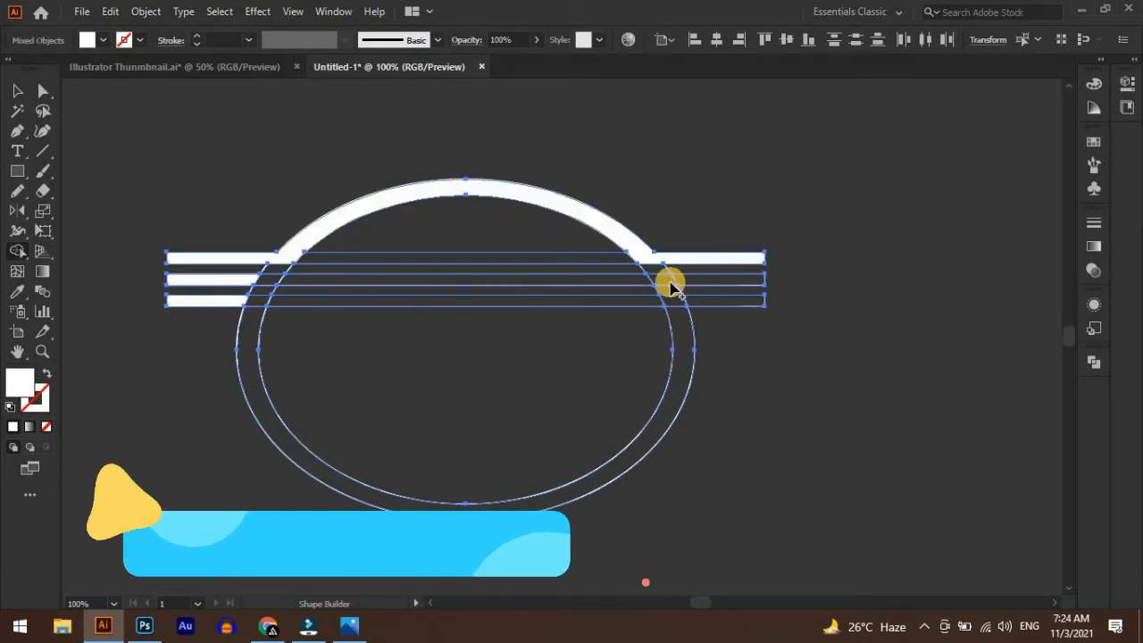
click(688, 280)
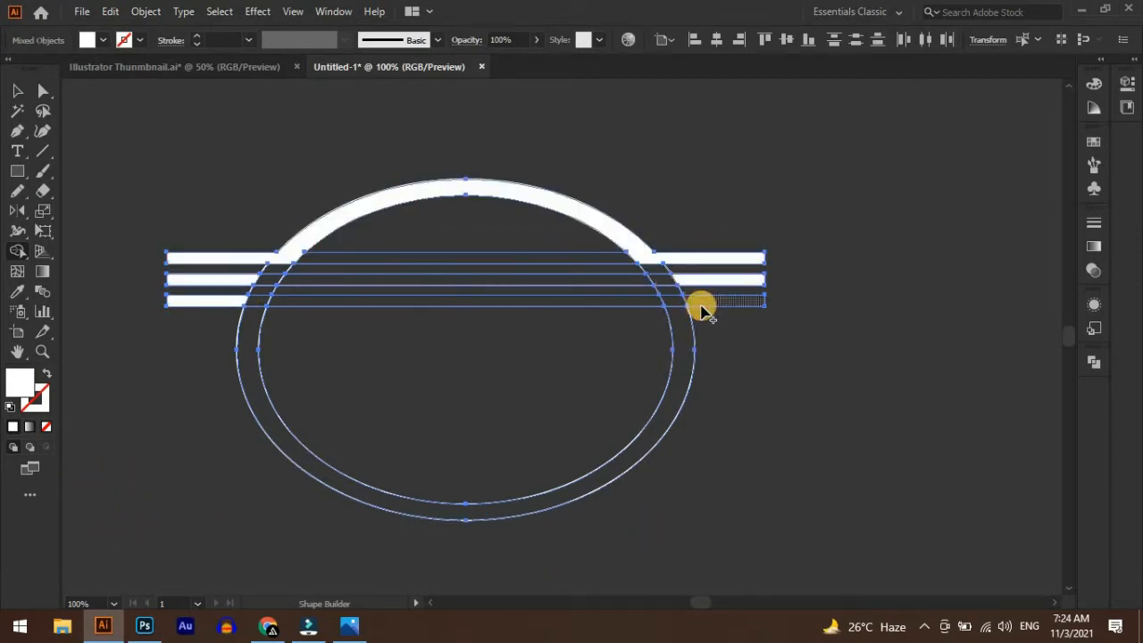
click(701, 304)
scroll(602, 333, down, 1)
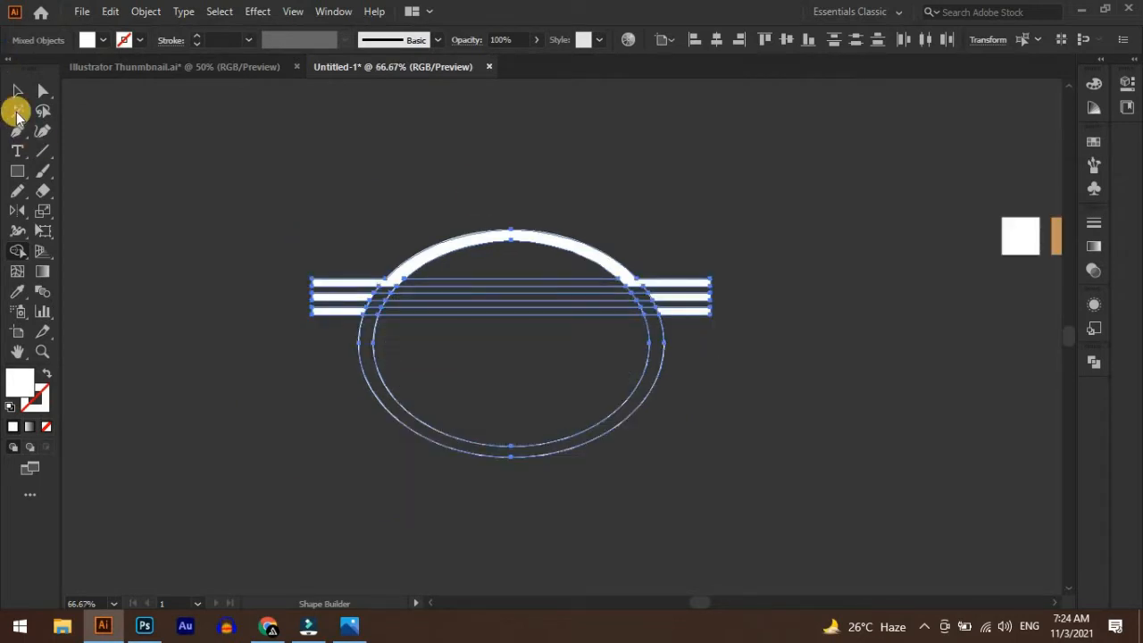
Cut the white arch and the four side bars, and delete the leftover ellipse and bar outlines
click(12, 89)
click(517, 240)
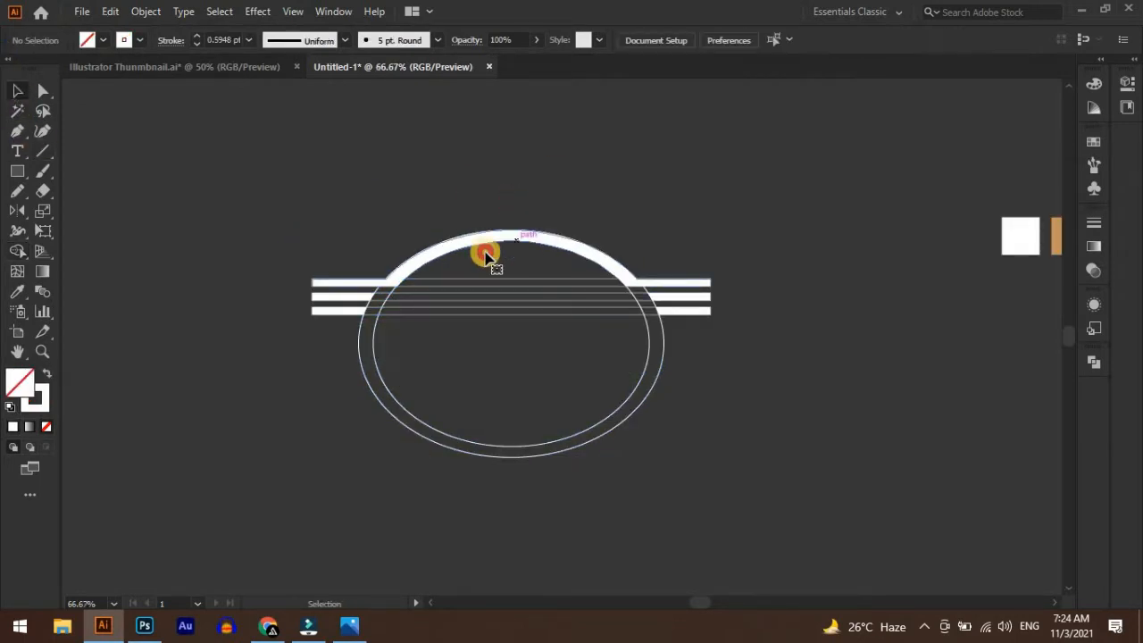
click(485, 257)
shift+click(356, 301)
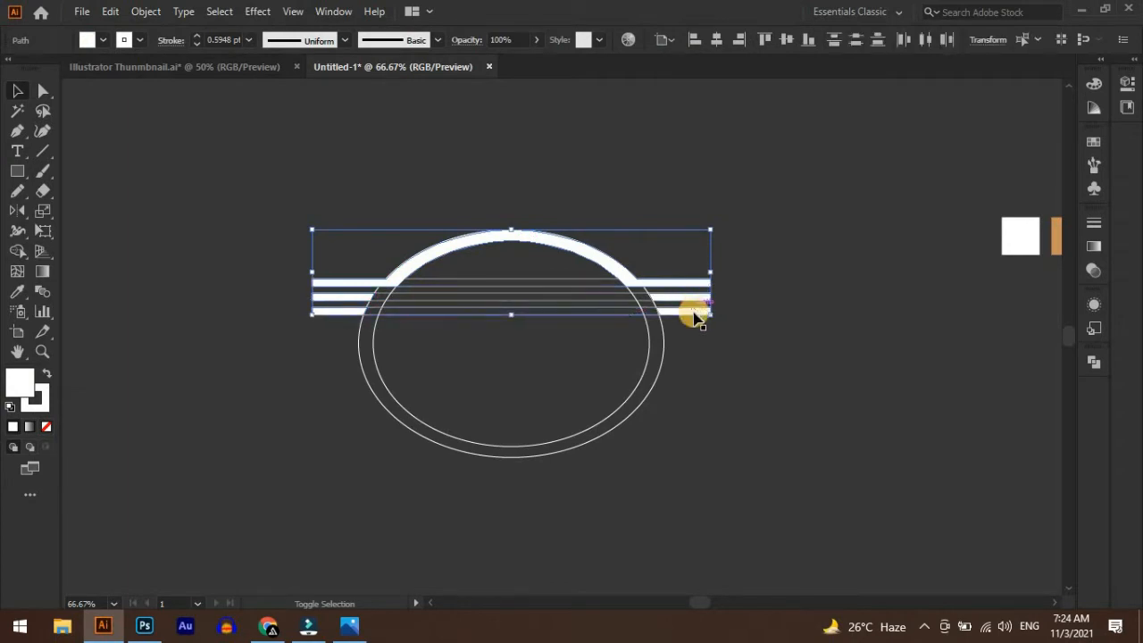
click(105, 12)
click(139, 76)
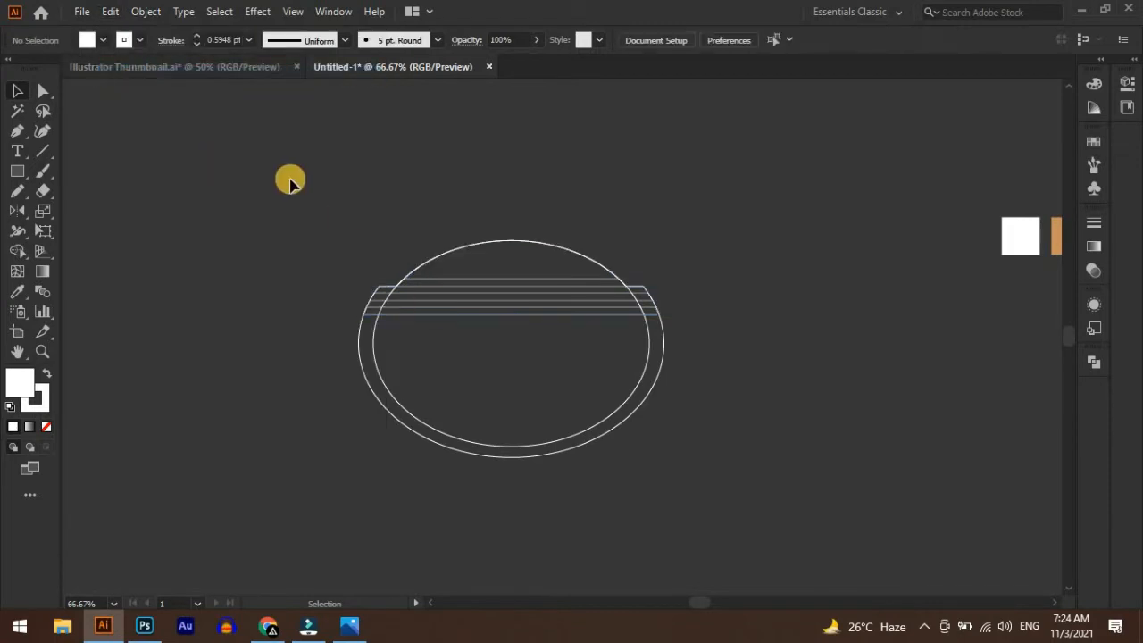
drag(282, 210, 786, 465)
key(Delete)
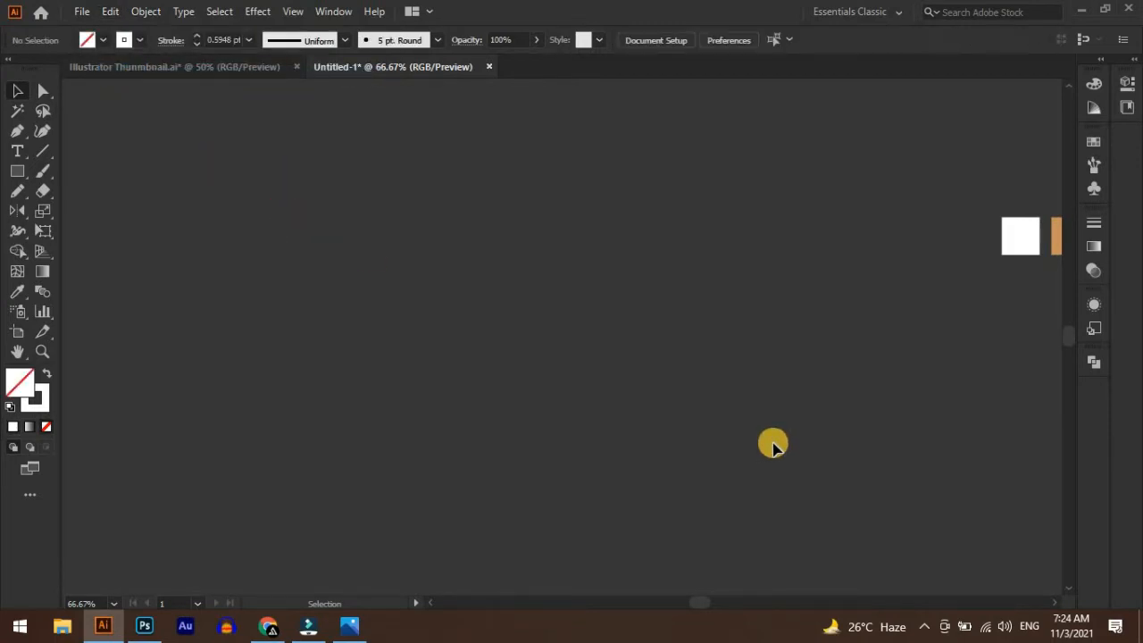
Paste the cut white arch and side bars onto the canvas and move them up and to the left
click(108, 11)
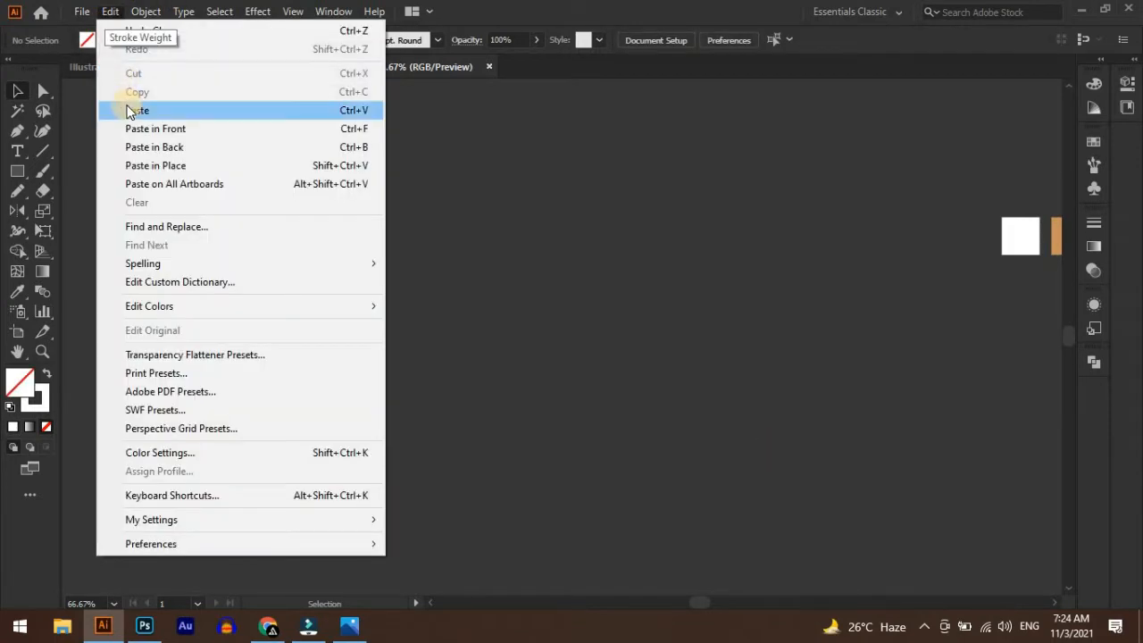
click(129, 109)
click(773, 449)
drag(773, 449, 345, 302)
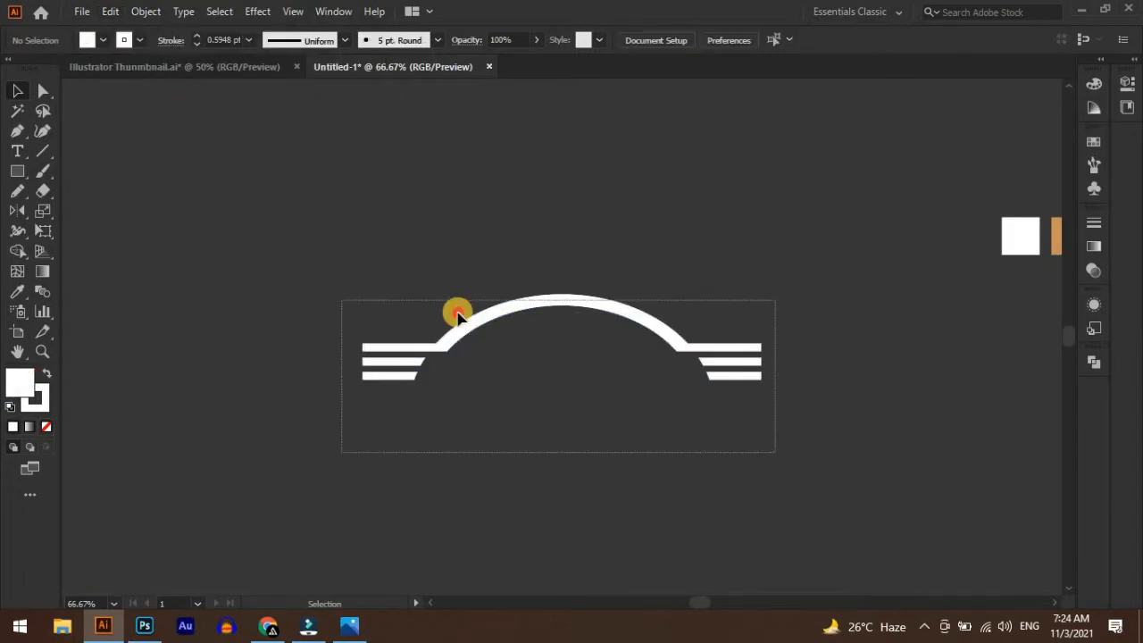
drag(517, 317, 470, 261)
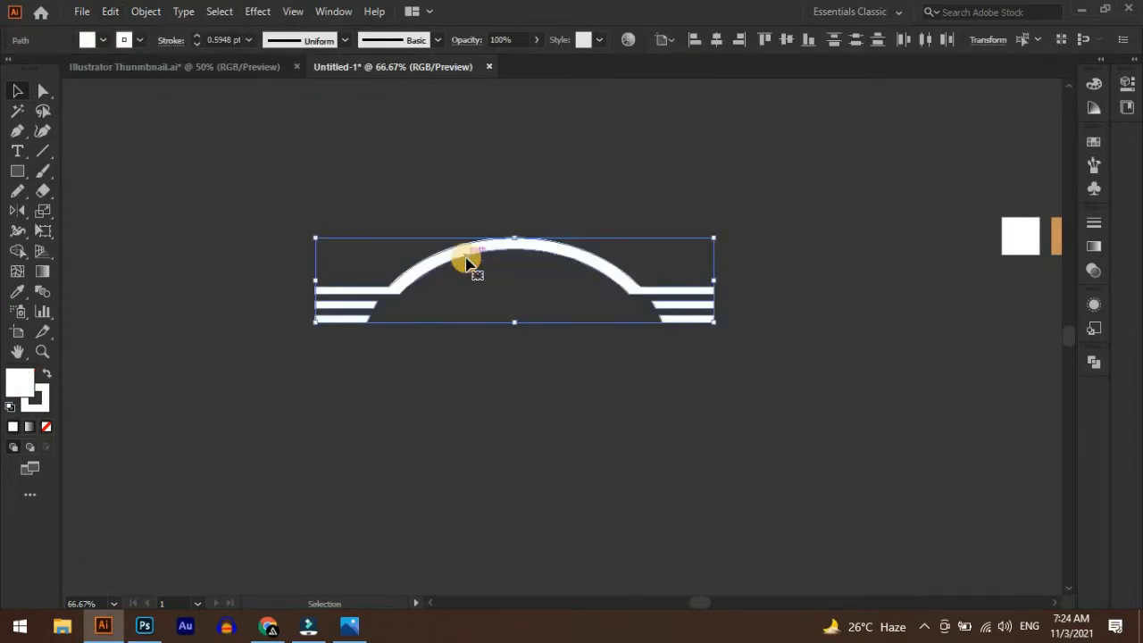
click(544, 409)
Paste a copy of the arch path in front and move it to the empty area at the upper right
click(561, 253)
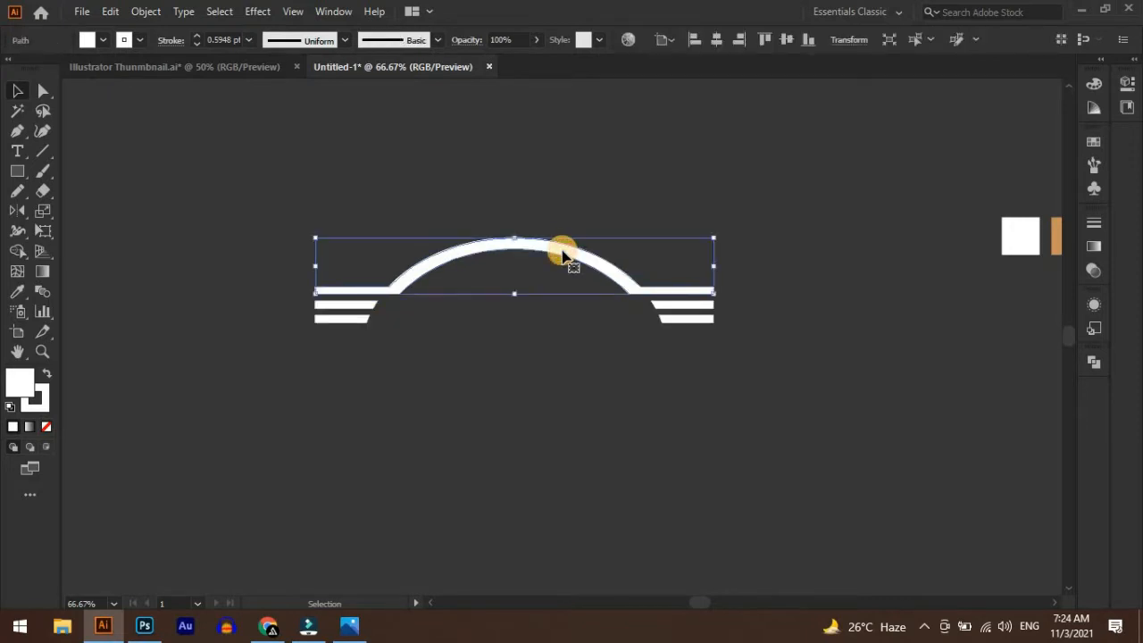
click(109, 11)
click(102, 92)
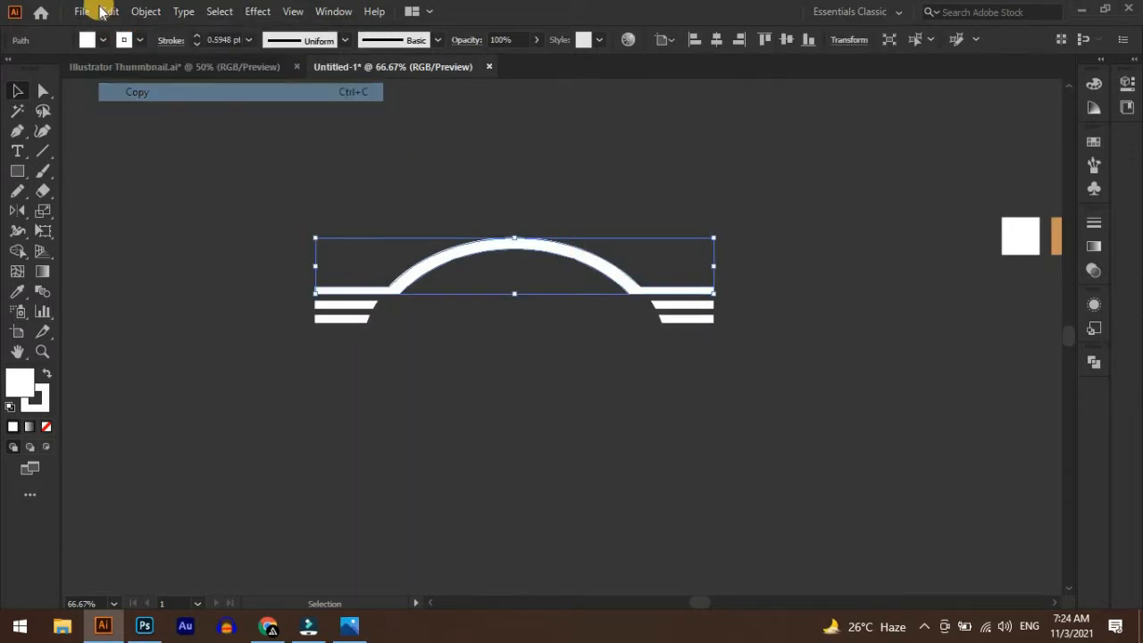
click(110, 10)
click(148, 132)
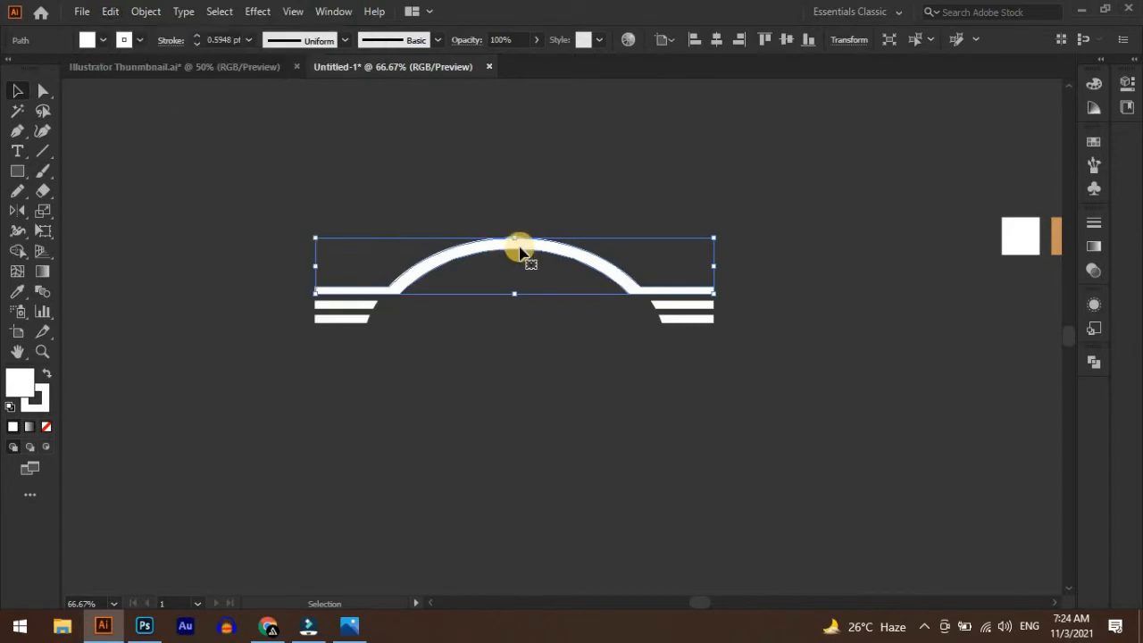
drag(520, 248, 765, 133)
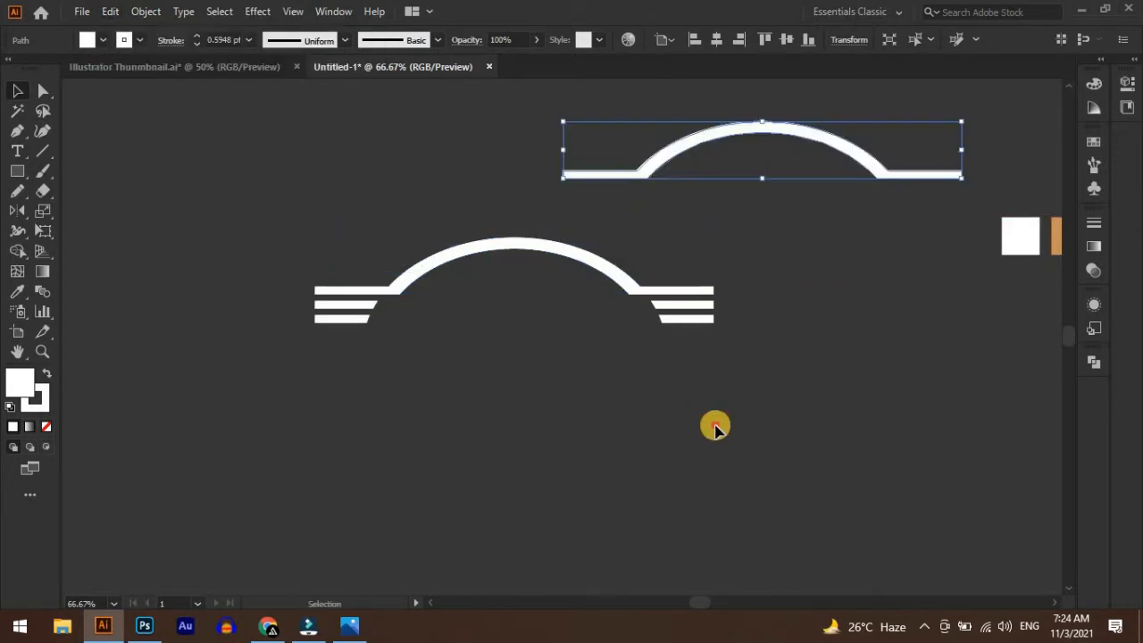
Group the original arch together with its four side bars
drag(770, 388, 248, 229)
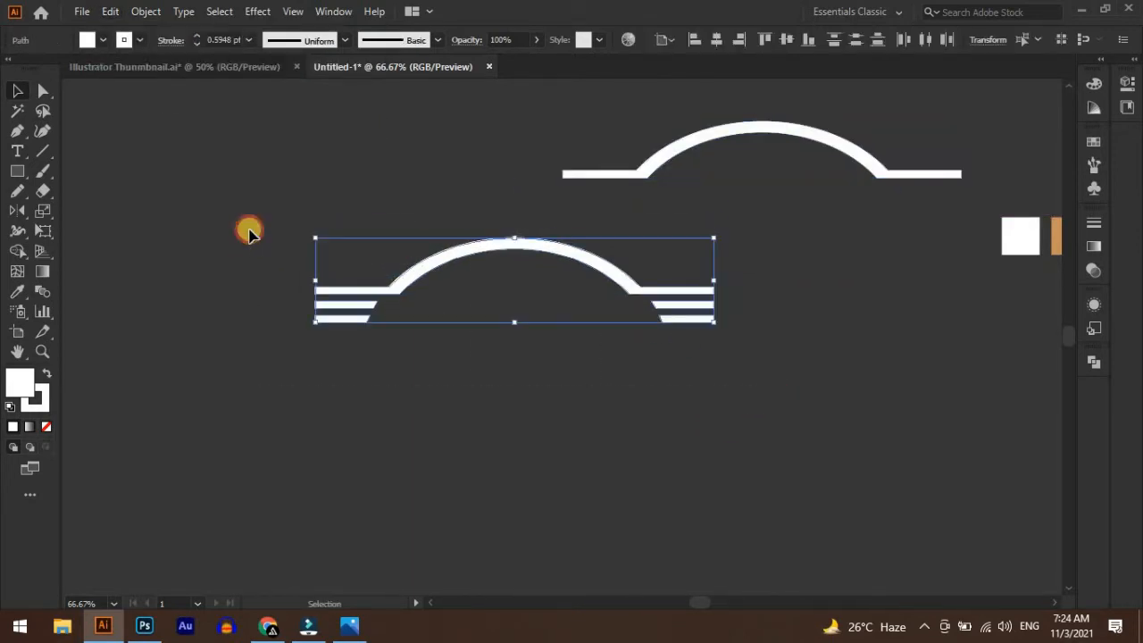
key(a)
key(v)
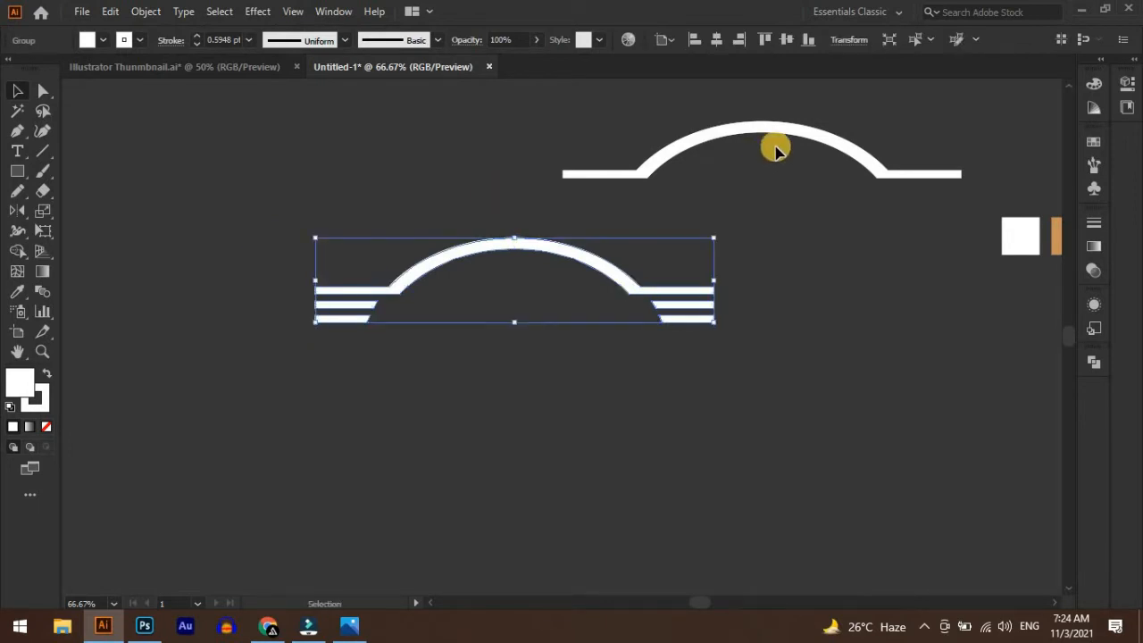
Move the arch-and-bars group to the canvas's upper left, place the single arch below it, and duplicate that arch further down
drag(774, 136, 619, 297)
drag(702, 344, 389, 177)
drag(581, 384, 453, 460)
Reflect the lowest arch across the horizontal axis and move it slightly lower
right_click(453, 460)
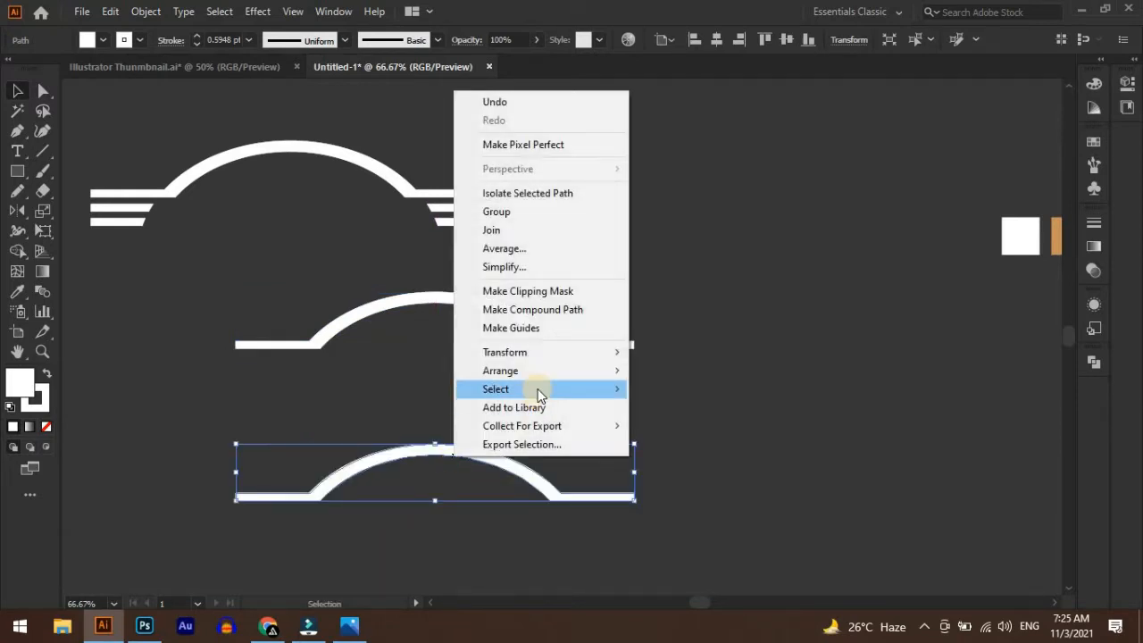
mouse_move(539, 353)
click(684, 415)
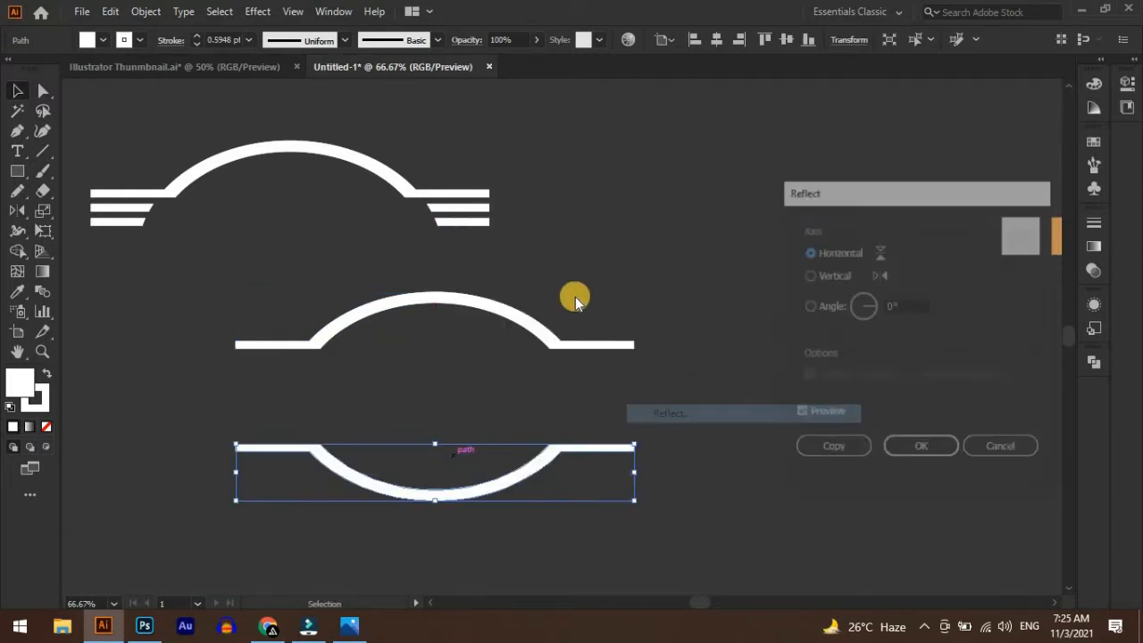
drag(877, 195, 658, 142)
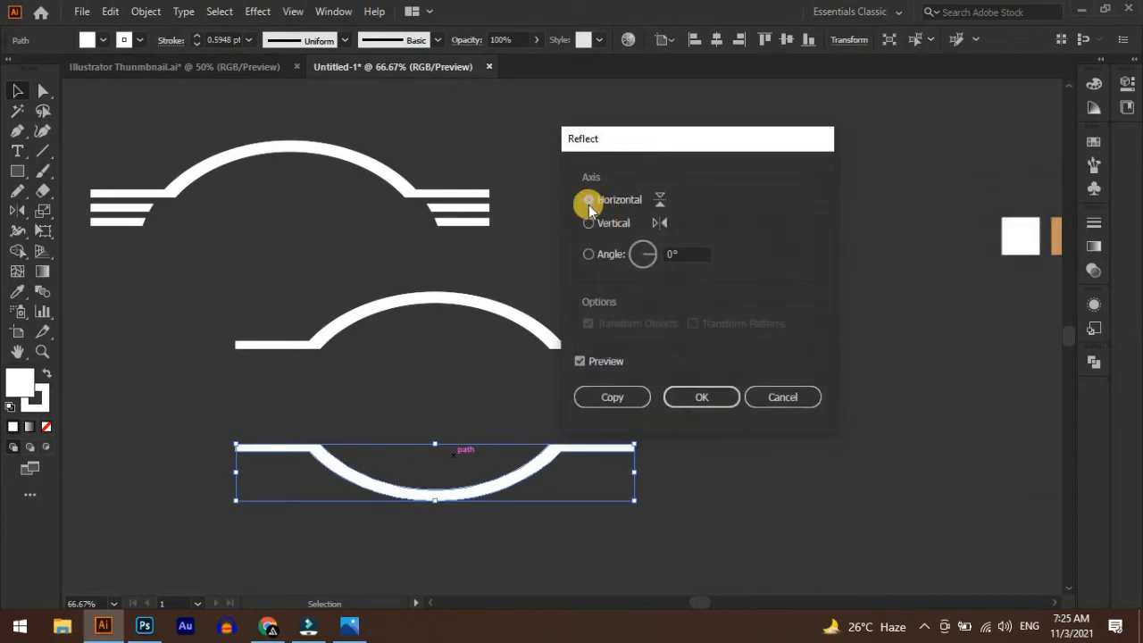
click(675, 253)
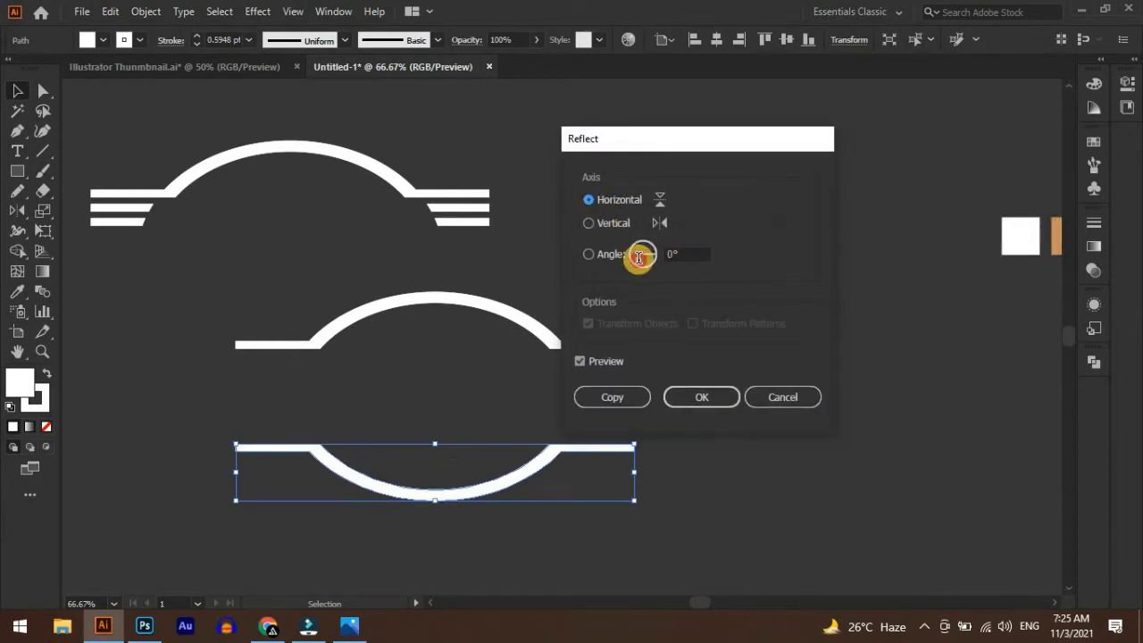
click(693, 401)
drag(505, 502, 615, 470)
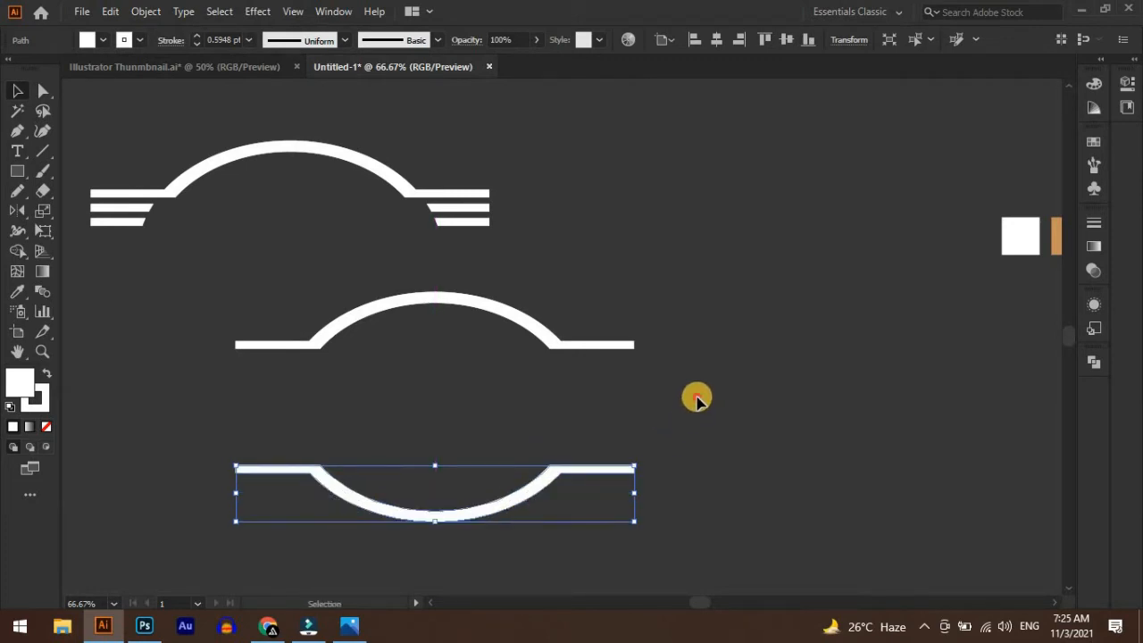
click(689, 469)
scroll(694, 446, down, 1)
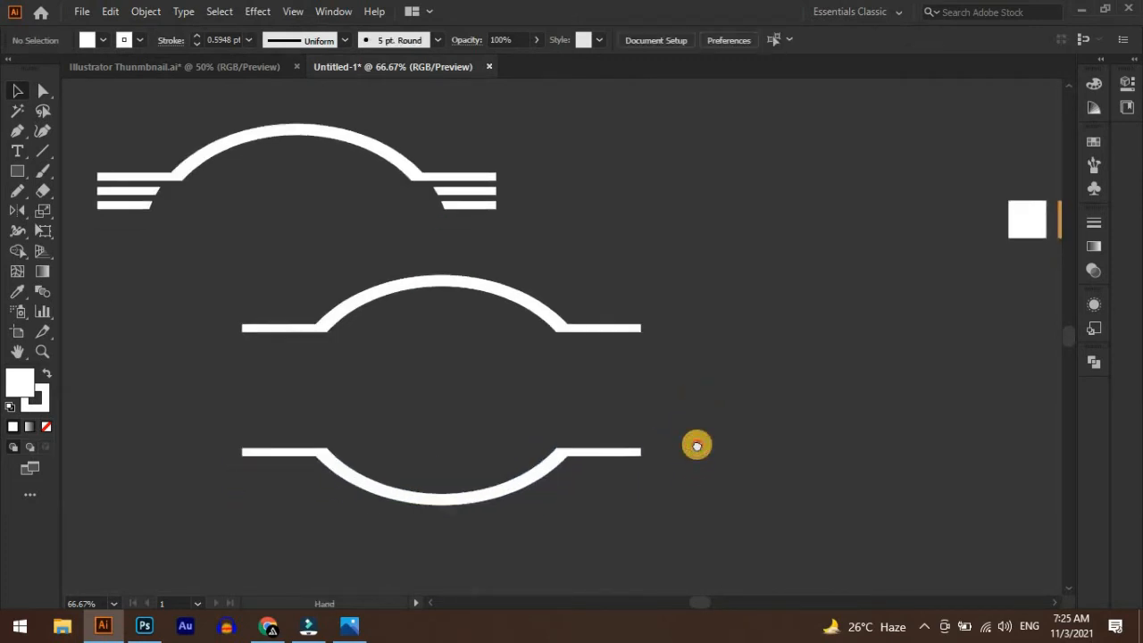
Add path text reading "Resturant" along the middle arch
click(19, 152)
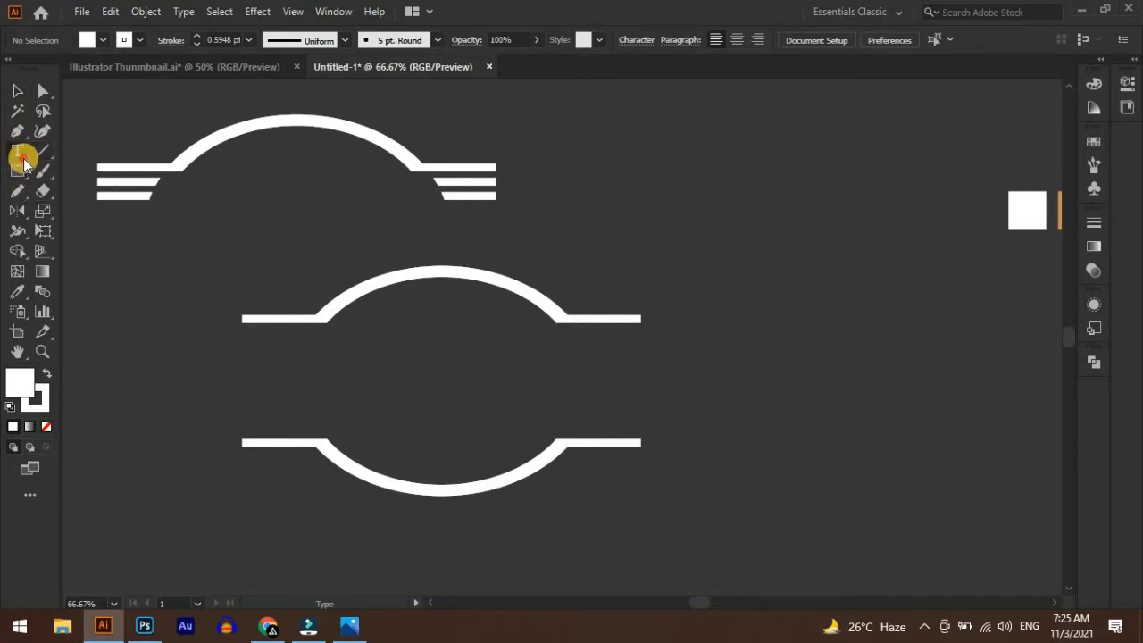
drag(23, 162, 89, 191)
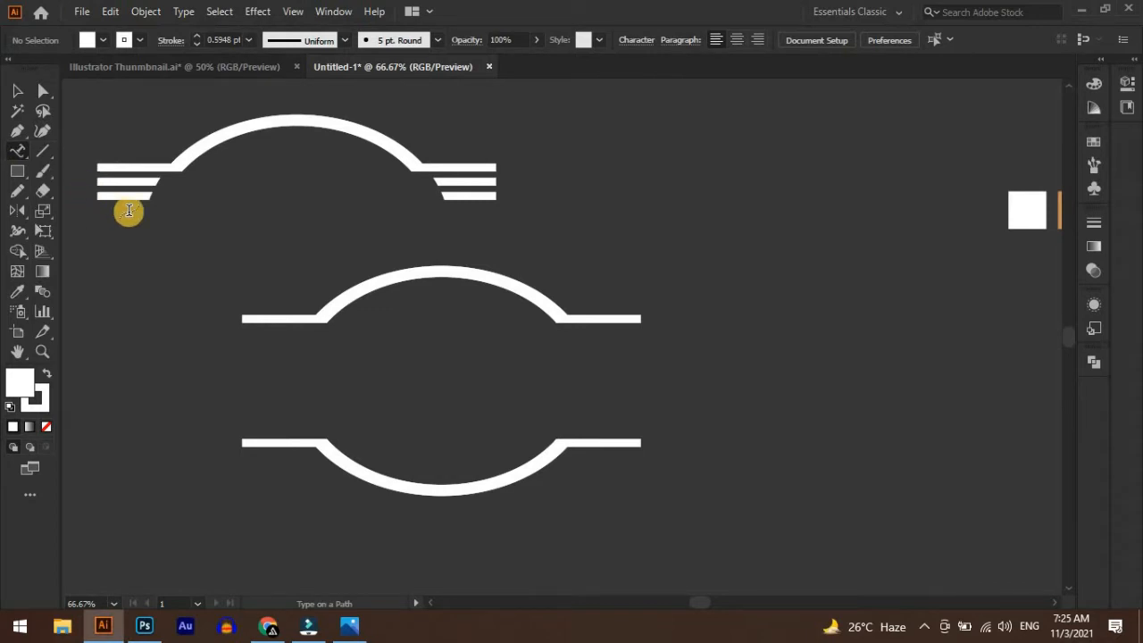
click(384, 284)
key(BackSpace)
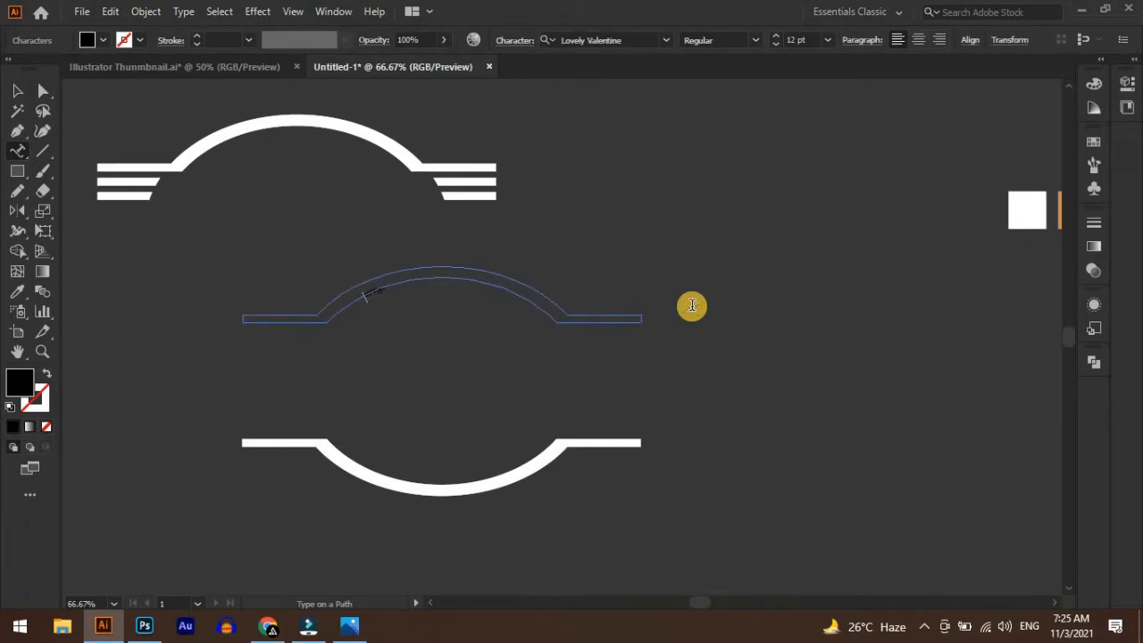
Set the fill of all the "Resturant" path text to white
key(ctrl+a)
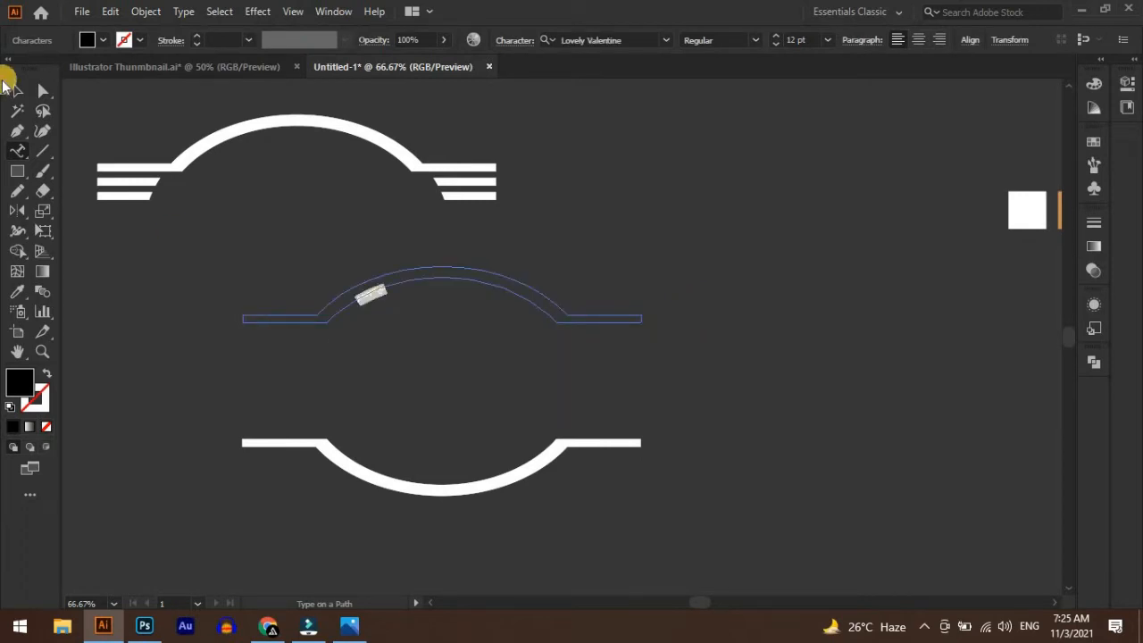
click(106, 39)
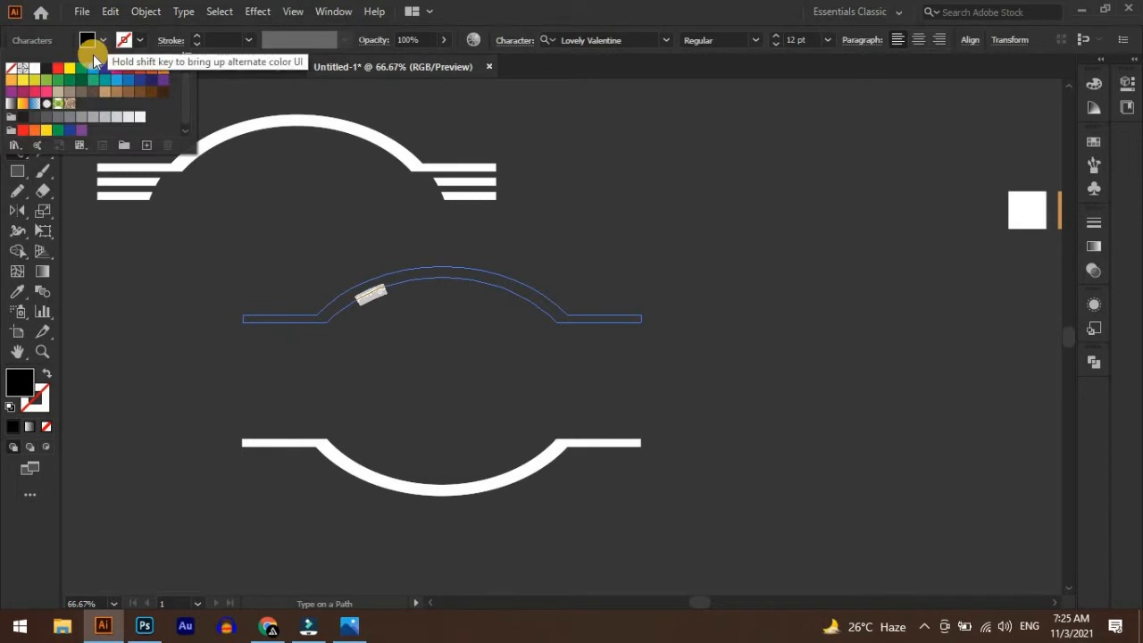
click(35, 70)
click(362, 300)
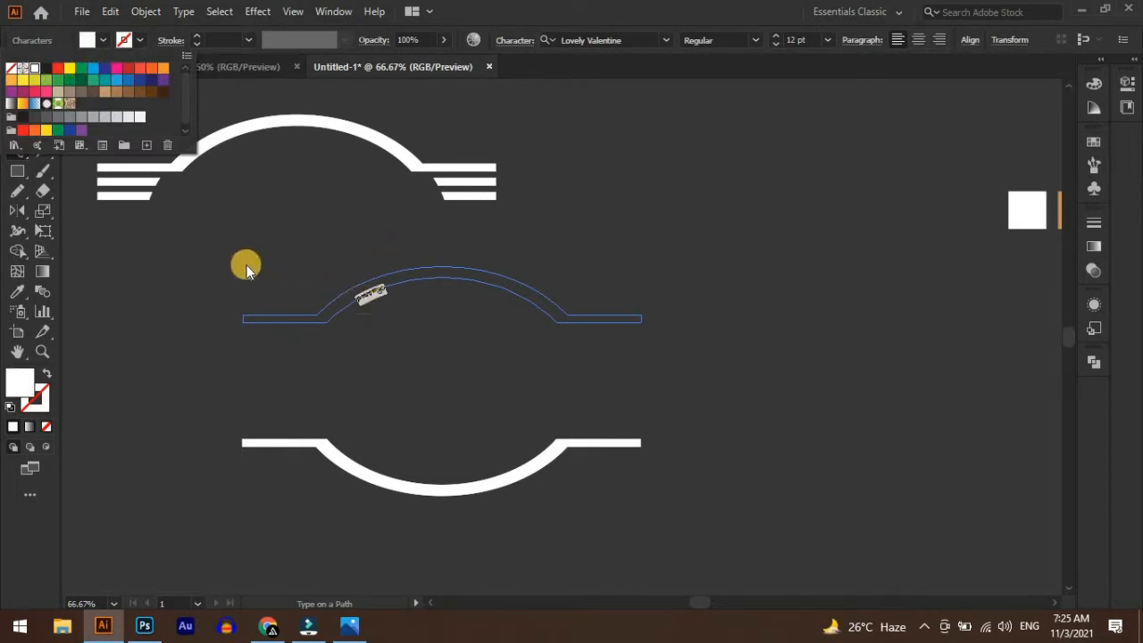
Flip the "Resturant" text onto the arch's outer curve and slide it toward the crown
click(15, 92)
scroll(446, 349, up, 6)
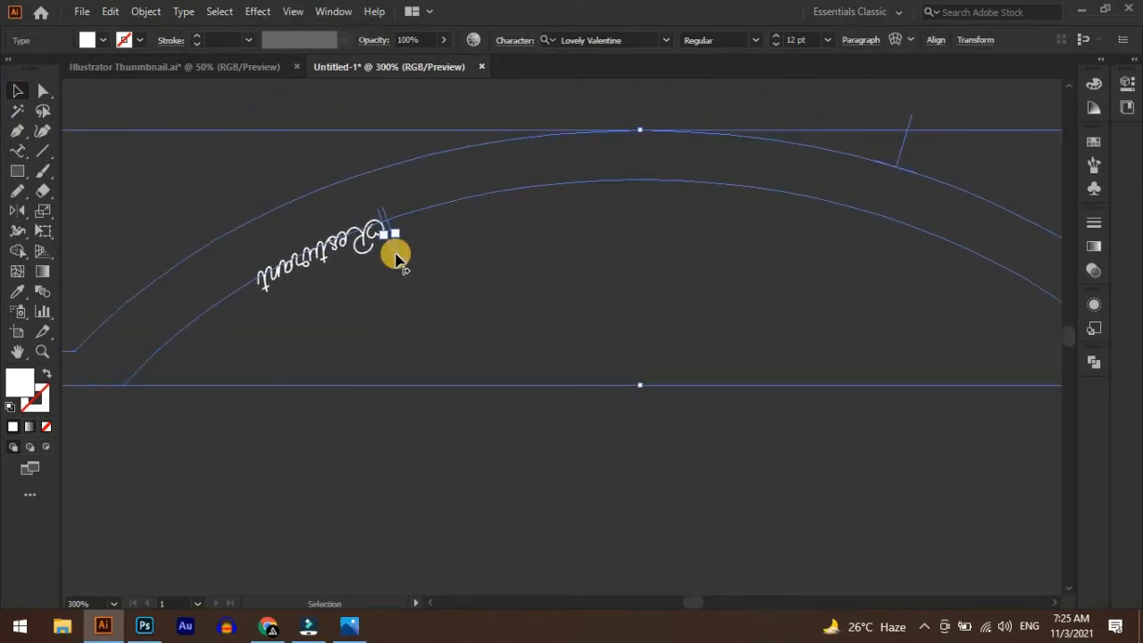
drag(390, 256, 547, 138)
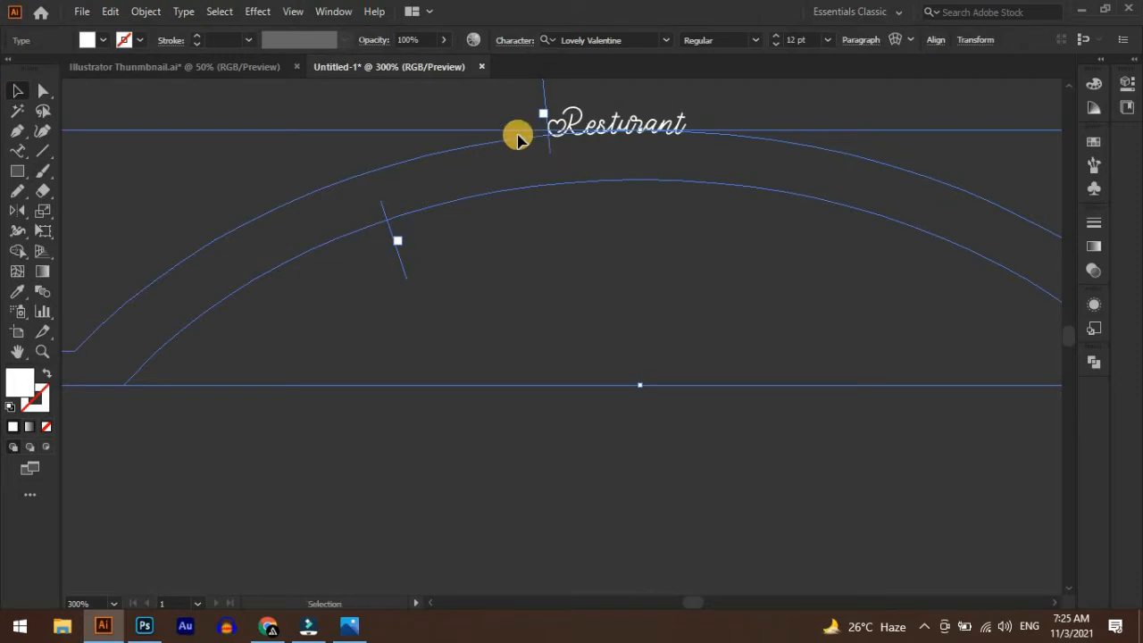
Set the "Resturant" text to the Exo 2 font at 21 pt
double_click(598, 122)
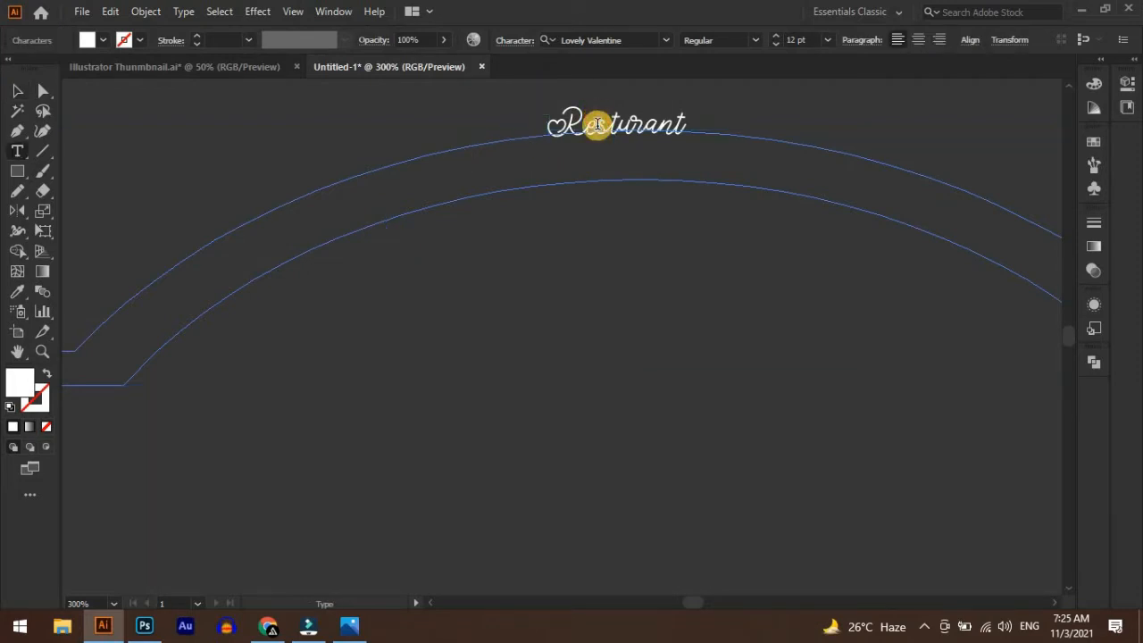
double_click(598, 110)
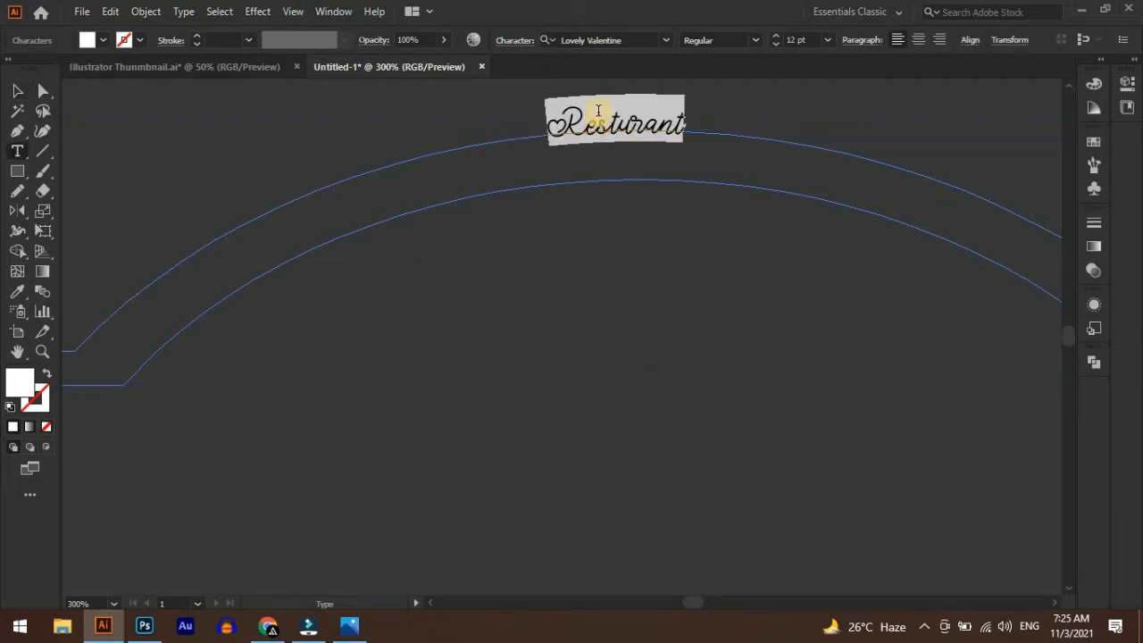
click(662, 40)
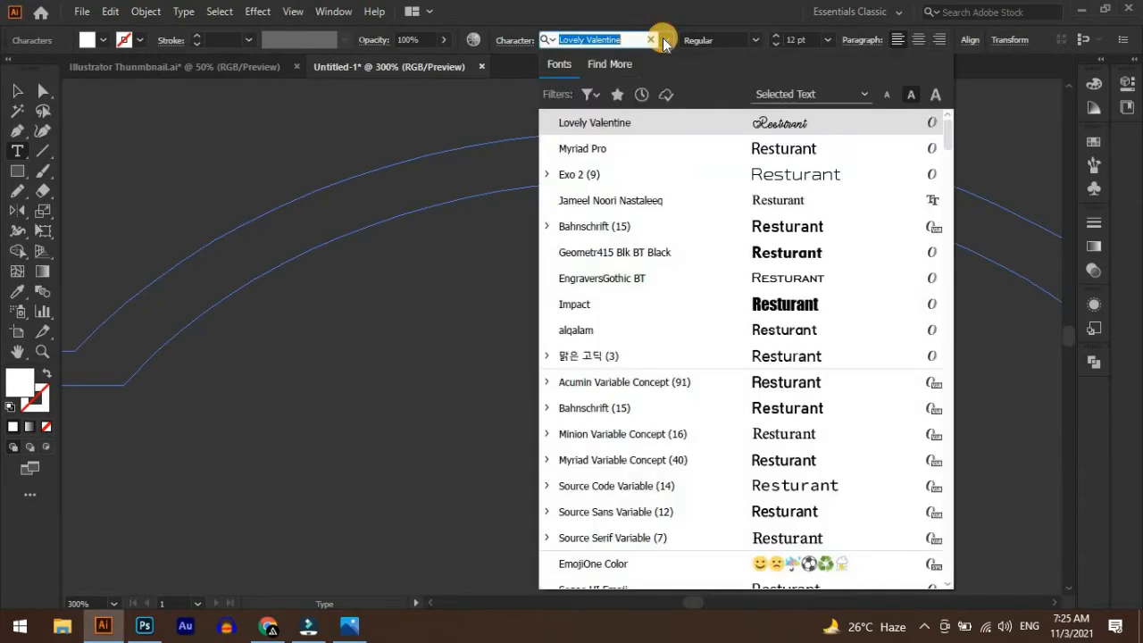
click(715, 173)
scroll(665, 223, down, 3)
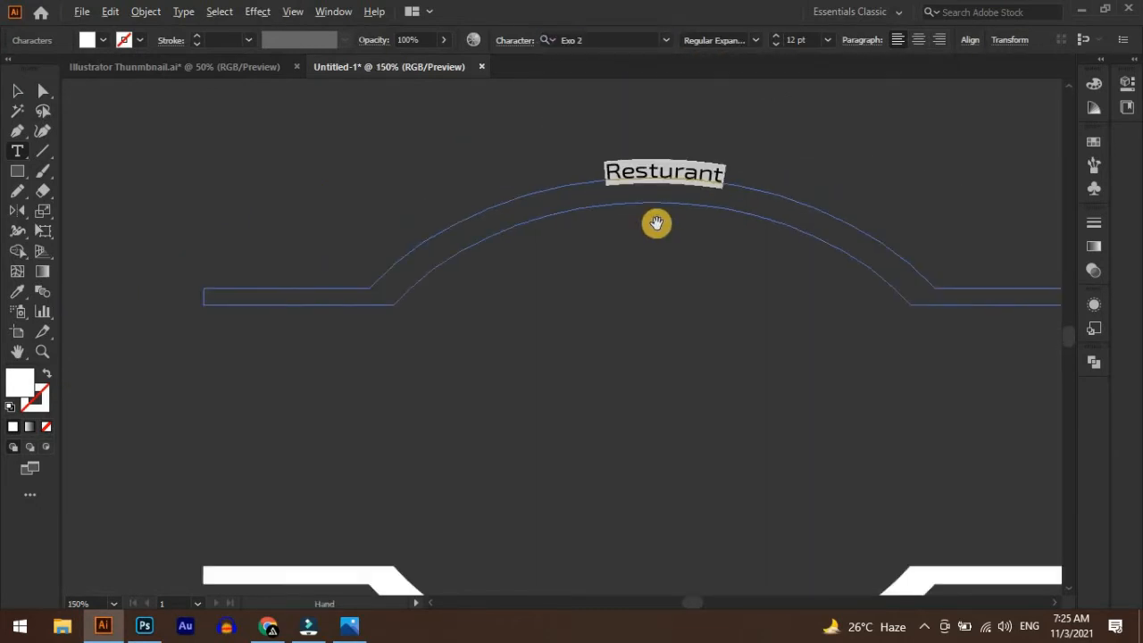
click(826, 41)
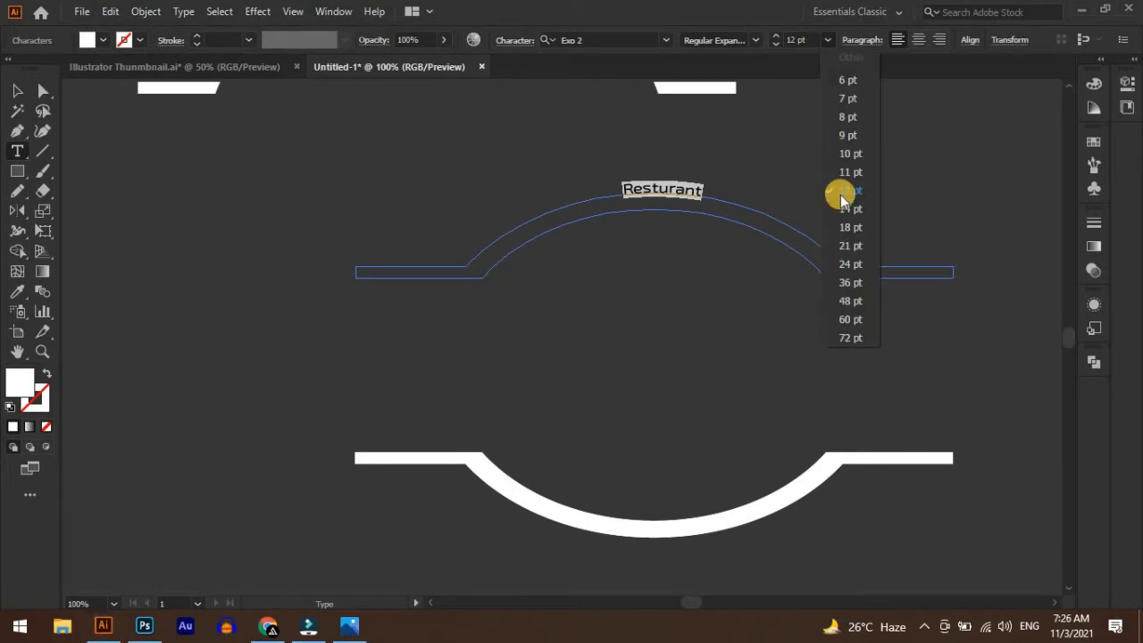
click(850, 247)
Slide the enlarged "Resturant" text along its path to centre it over the arch's crown
click(18, 90)
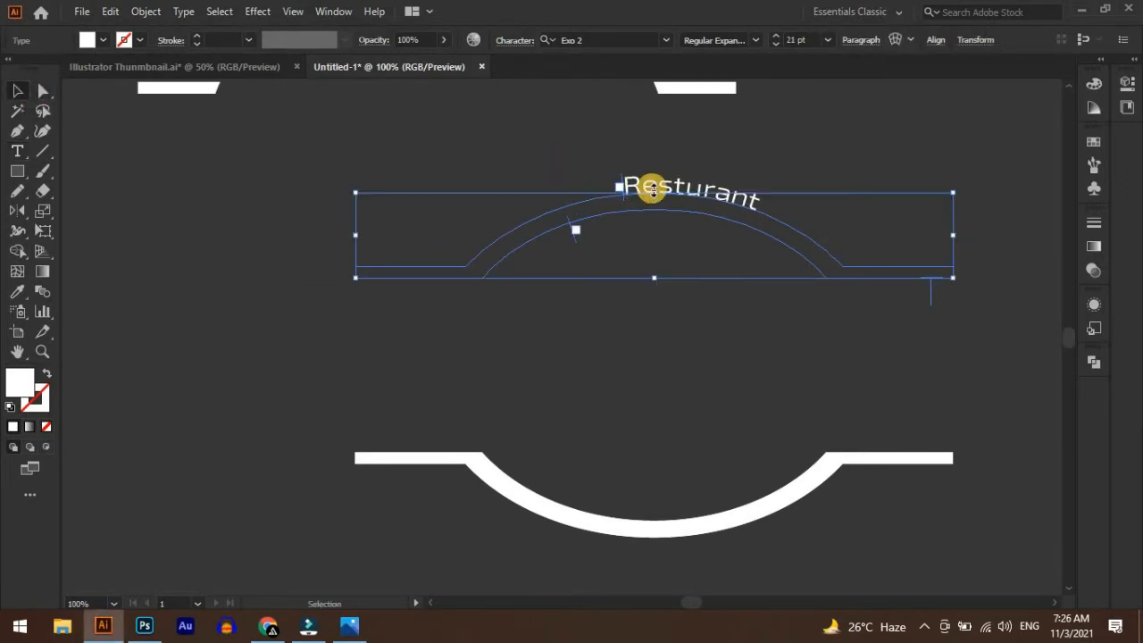
drag(625, 189, 561, 176)
alt+scroll(627, 185, up, 1)
alt+scroll(724, 217, down, 2)
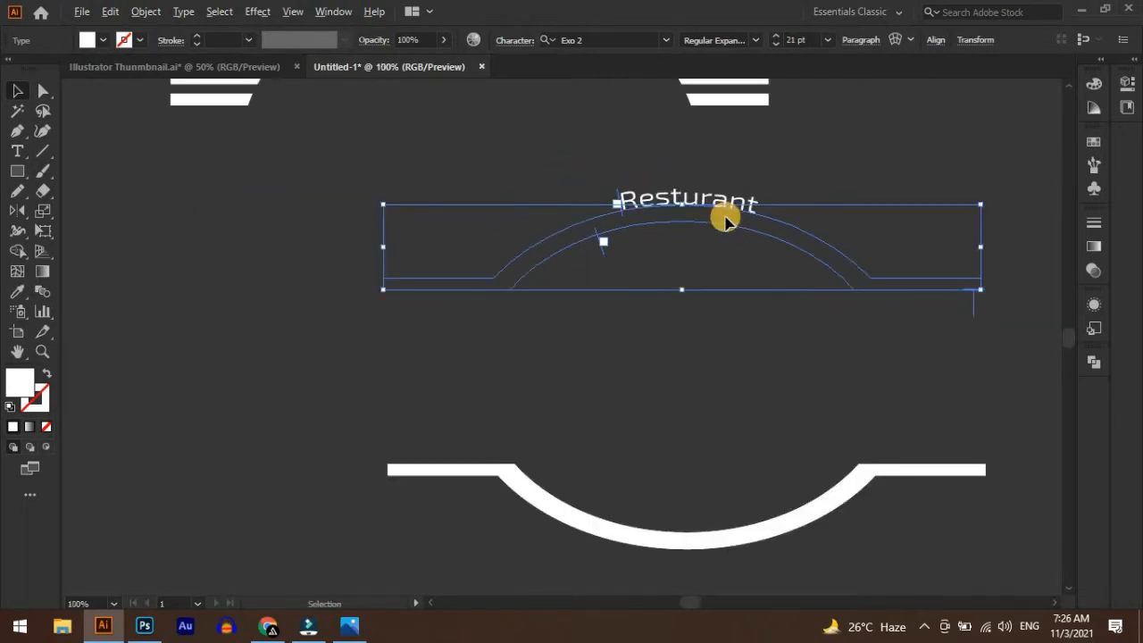
drag(816, 324, 712, 360)
click(733, 191)
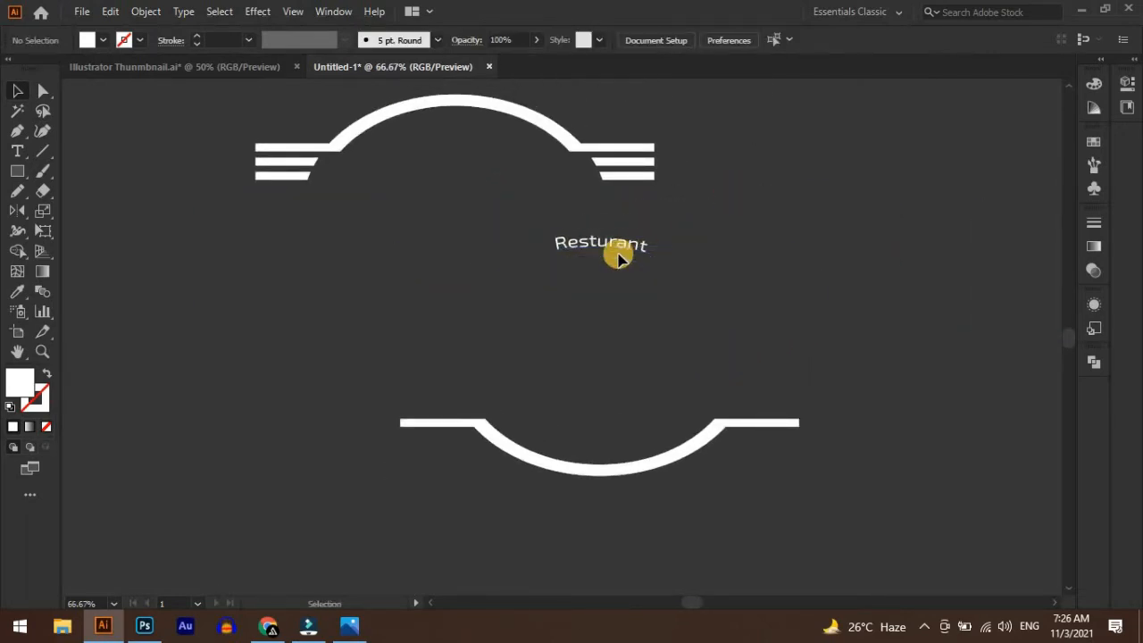
Move the "Resturant" path text to just beneath the curve of the white barred arch
drag(530, 228, 482, 131)
click(554, 247)
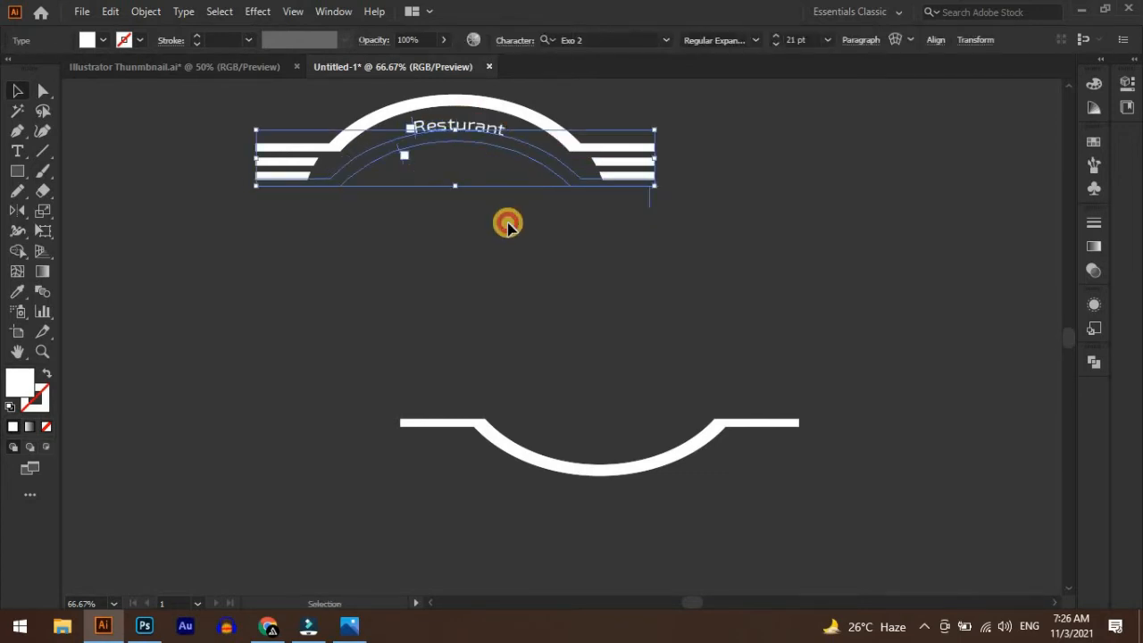
click(510, 215)
scroll(541, 301, up, 2)
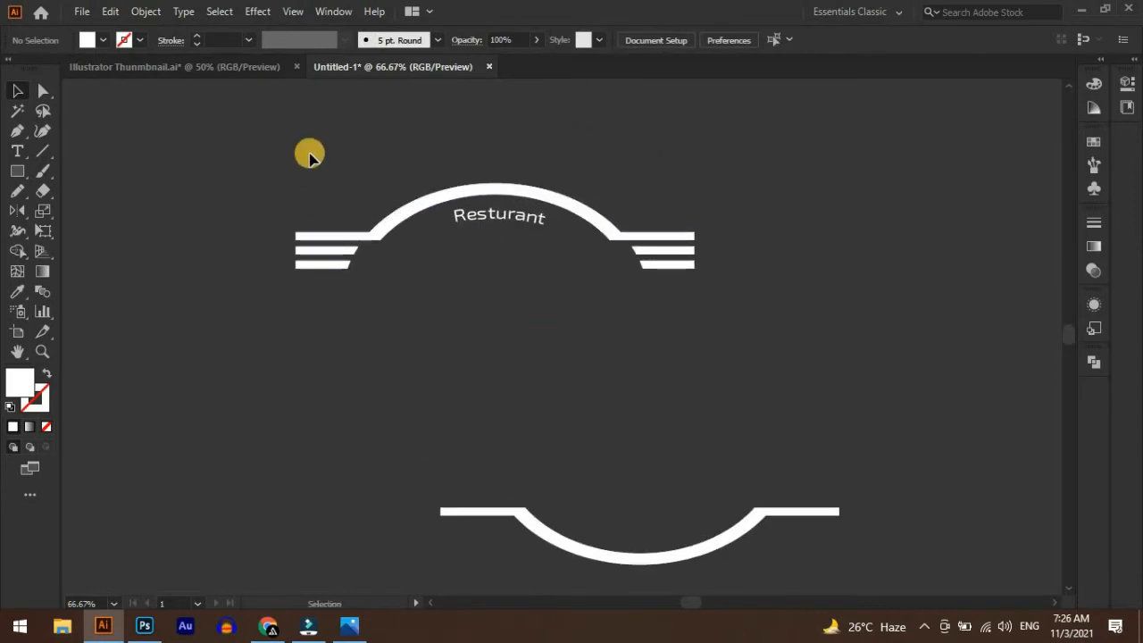
Move the reflected arch up and to the right, and place the "Resturant" text in the empty upper-right area
mouse_move(650, 306)
mouse_down()
mouse_move(681, 309)
mouse_move(666, 295)
mouse_up()
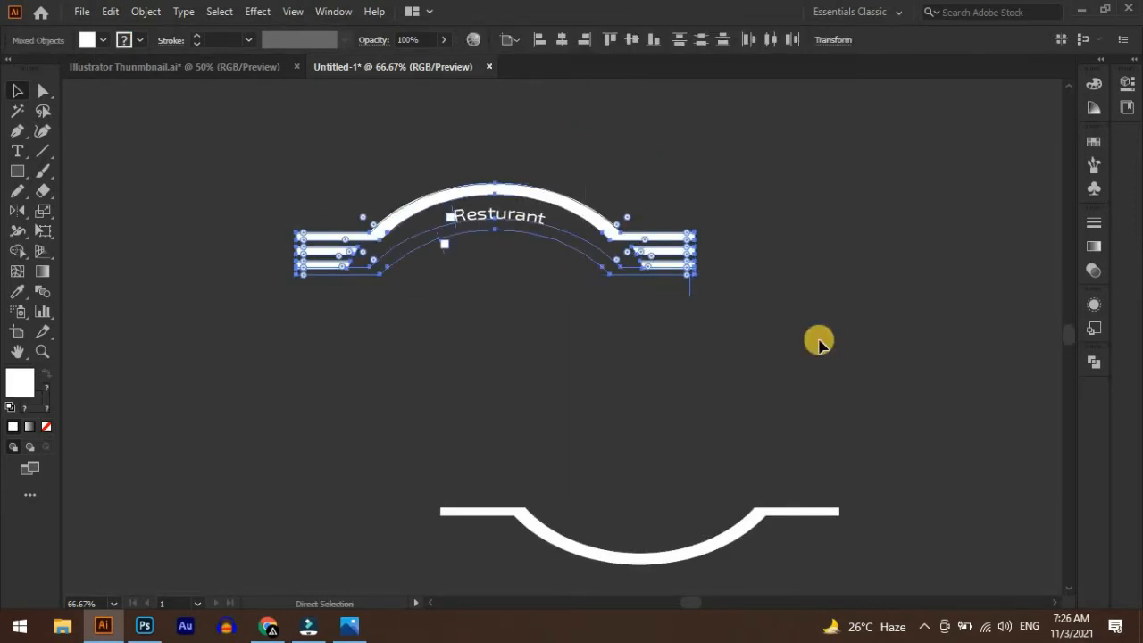
click(649, 503)
drag(645, 557, 709, 461)
drag(709, 319, 369, 161)
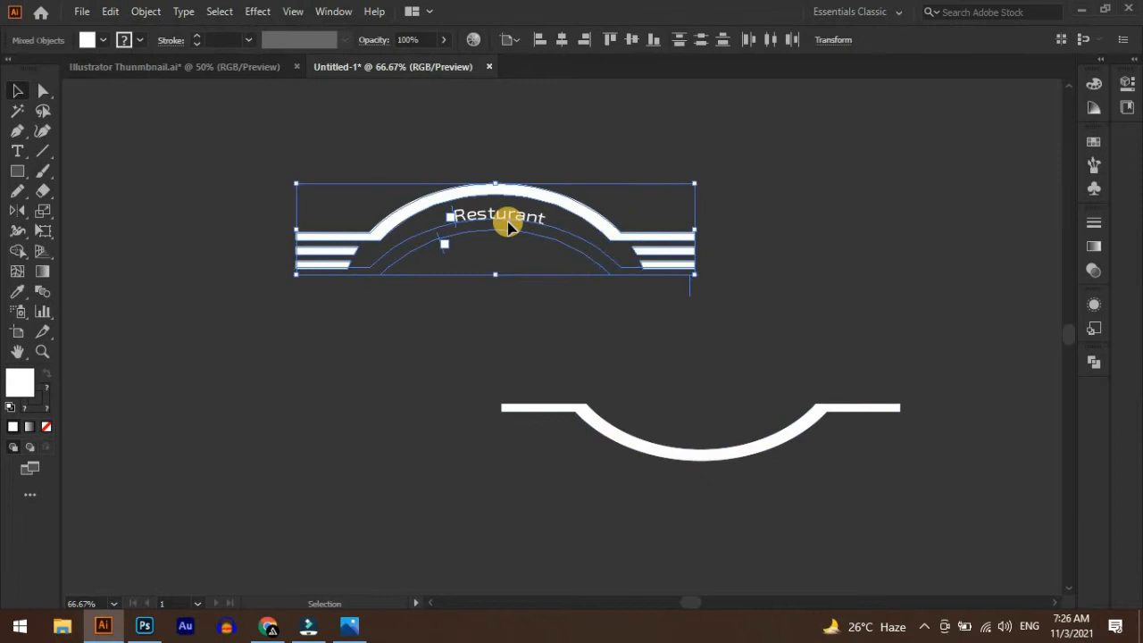
click(664, 372)
drag(494, 220, 862, 152)
Add path text reading "The Best in Twon" along the inner curve of the reflected arch
drag(681, 481, 709, 432)
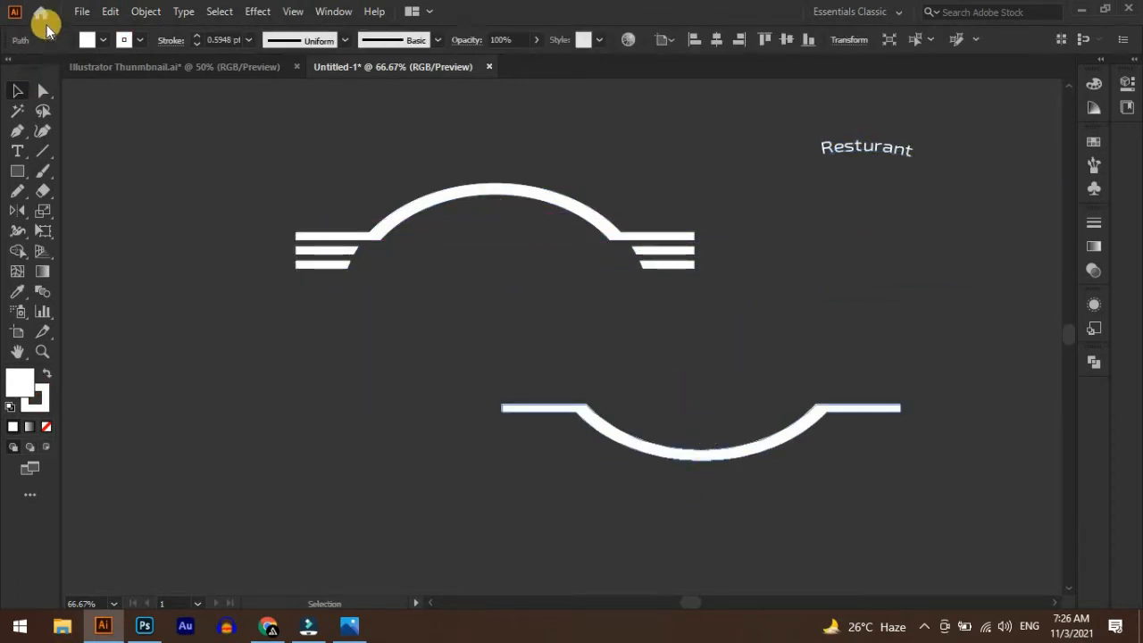
drag(22, 155, 59, 161)
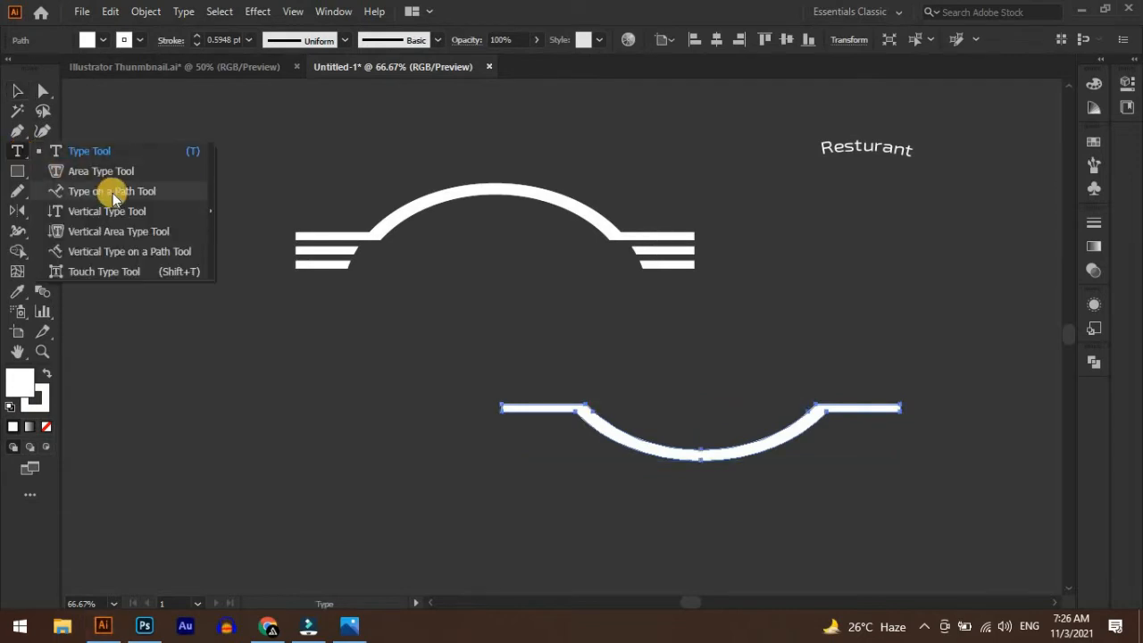
drag(111, 196, 112, 195)
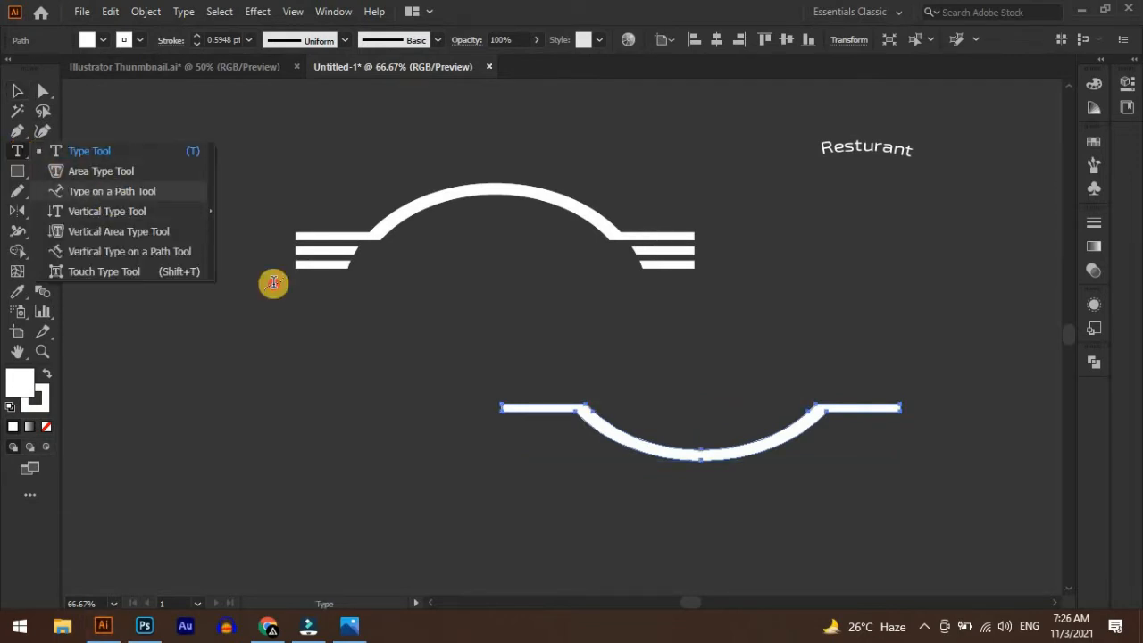
click(607, 421)
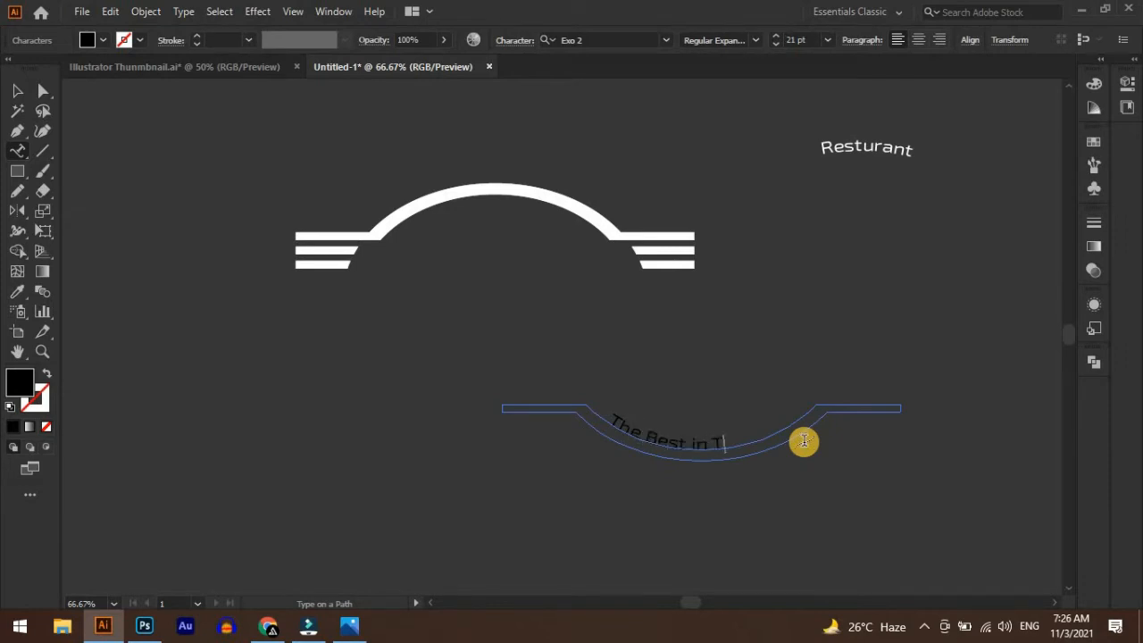
Set the fill of all the "The Best in Twon" text to white
key(ctrl+a)
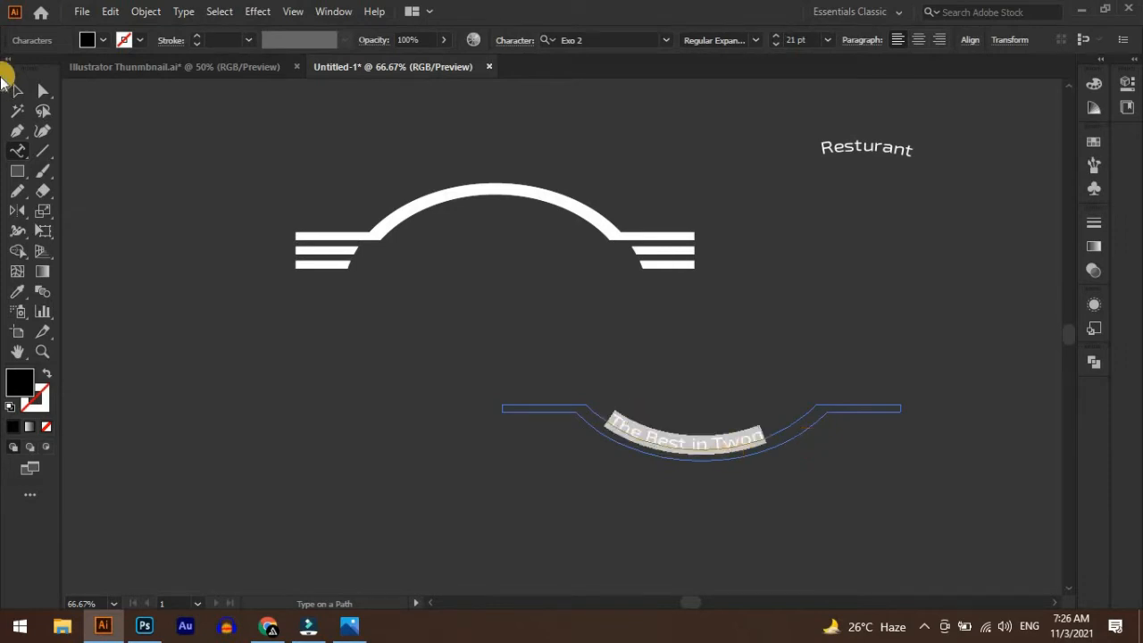
click(103, 42)
click(37, 76)
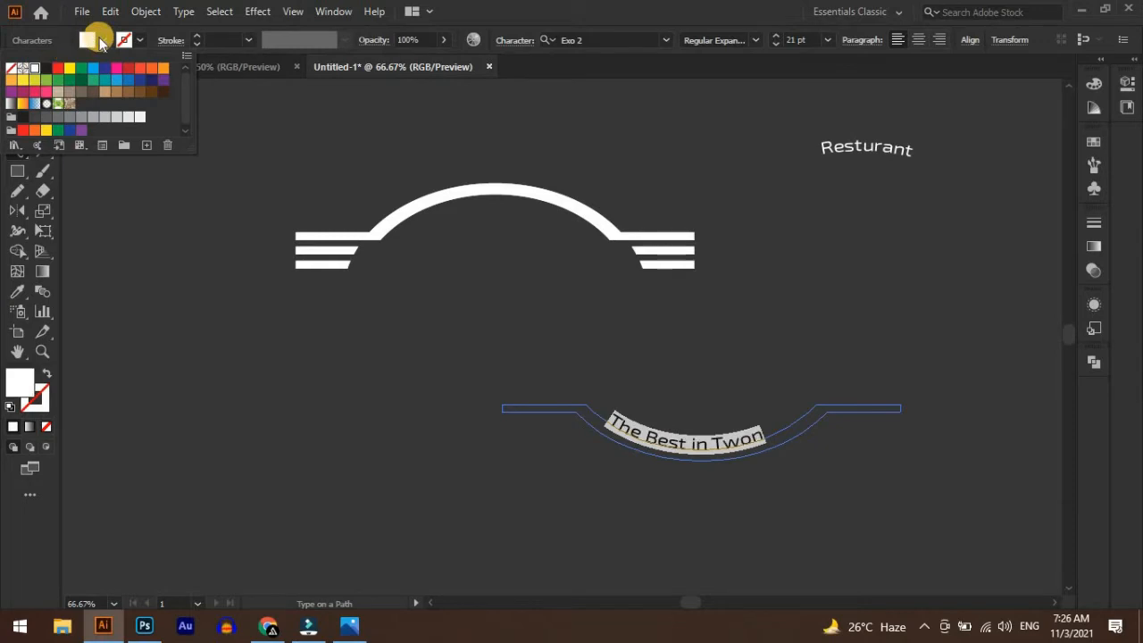
click(87, 40)
Slide the "The Best in Twon" text along the reflected arch toward the middle of its curve
click(16, 90)
click(775, 426)
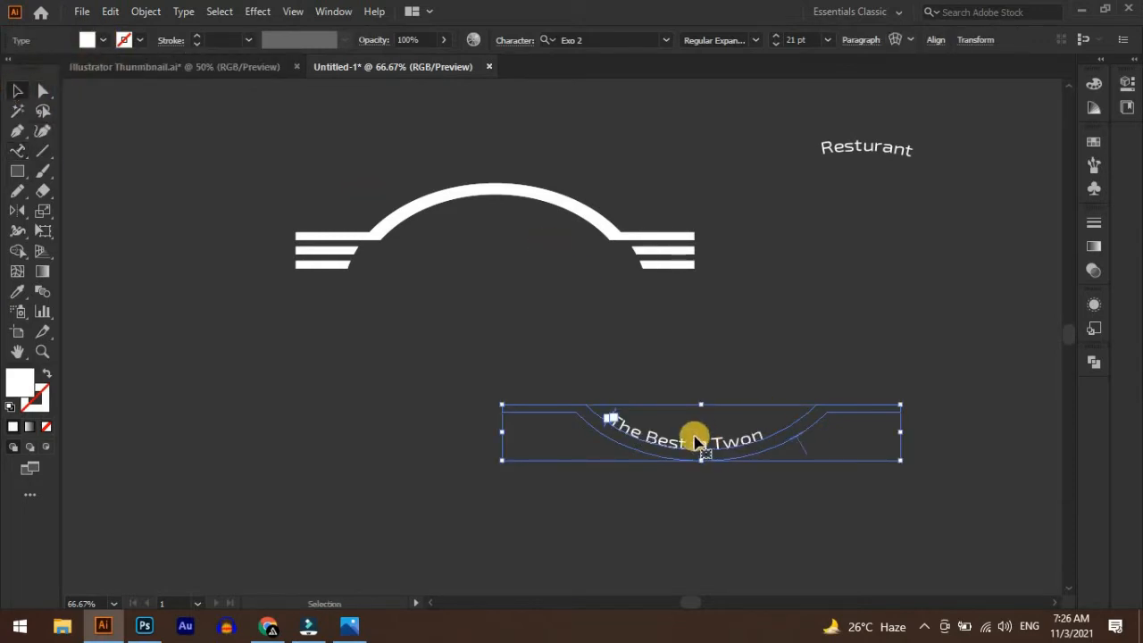
key(ctrl+plus)
key(ctrl+plus)
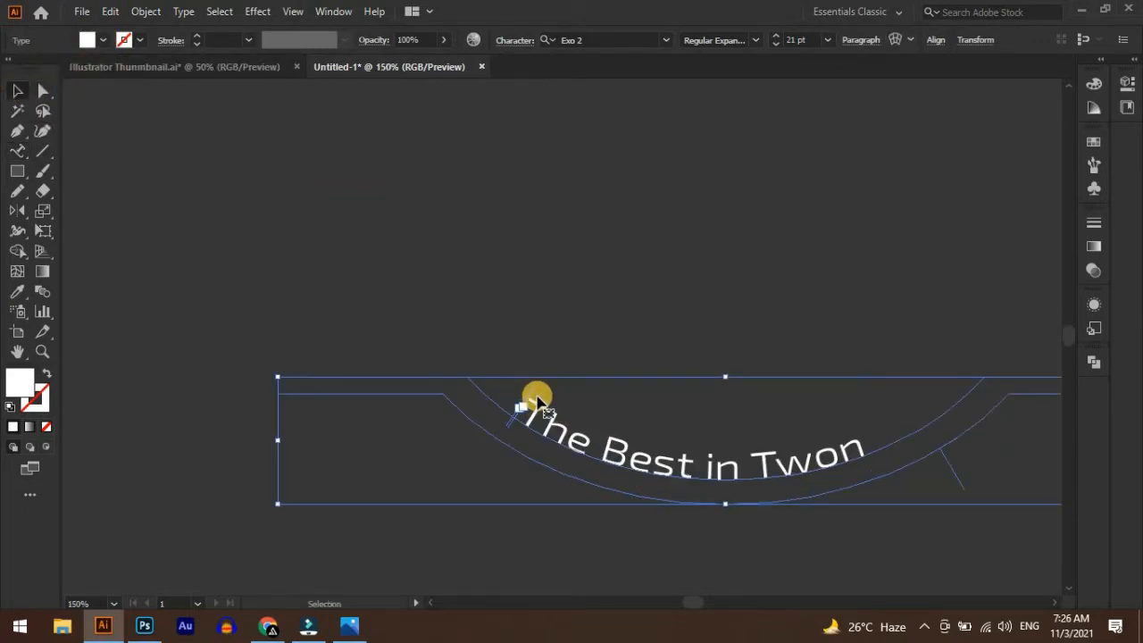
drag(542, 401, 755, 345)
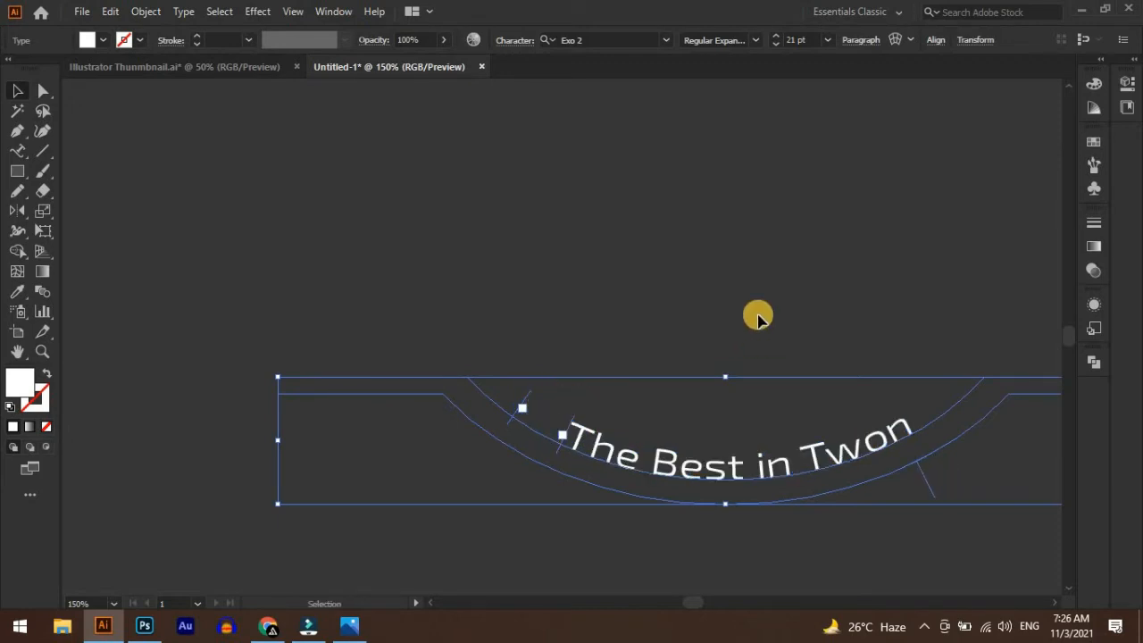
Move the "The Best in Twon" path text up and to the right, directly below the "Resturant" text
key(ctrl+minus)
key(ctrl+minus)
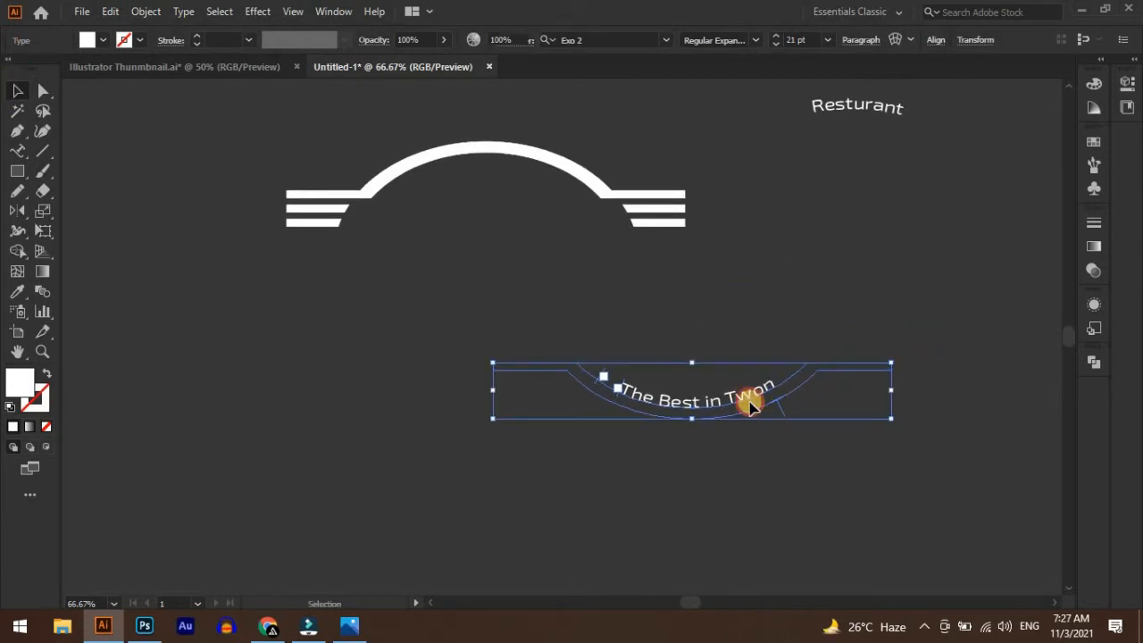
click(748, 403)
drag(741, 403, 886, 186)
Move the whole white arch with its side bars down and to the left, away from the two text lines
drag(270, 158, 443, 262)
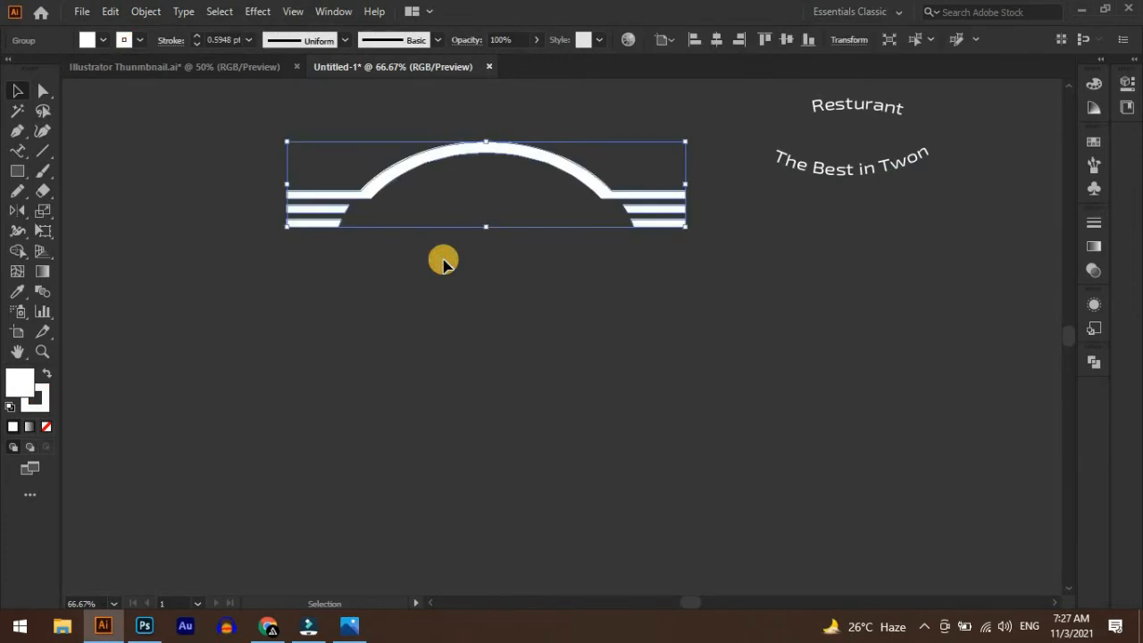
drag(191, 127, 735, 281)
click(603, 273)
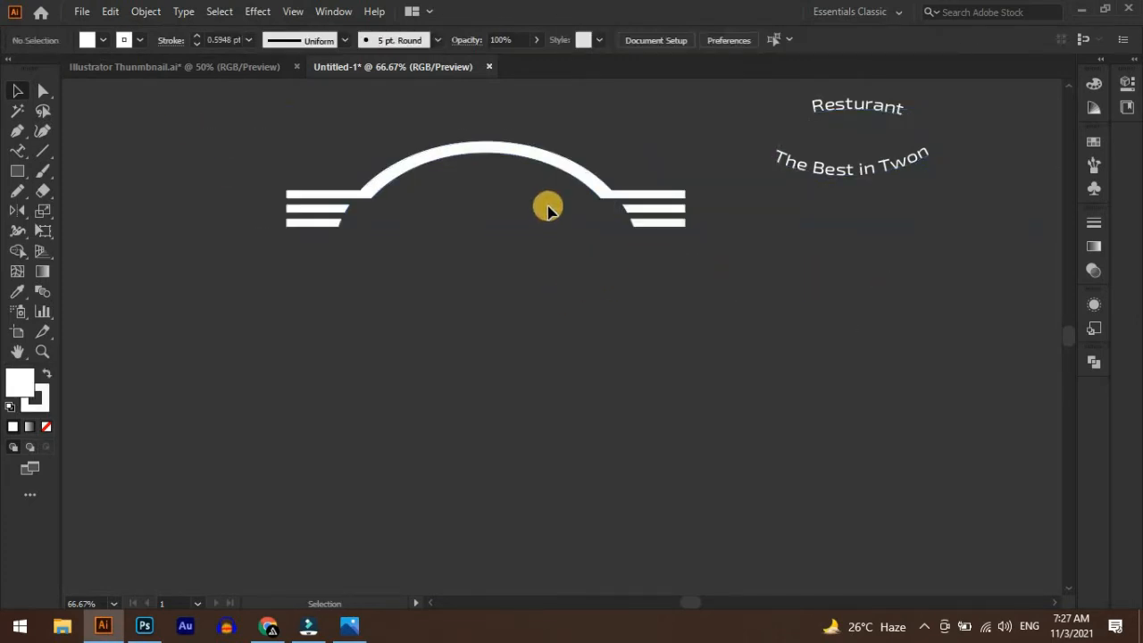
drag(267, 179, 684, 230)
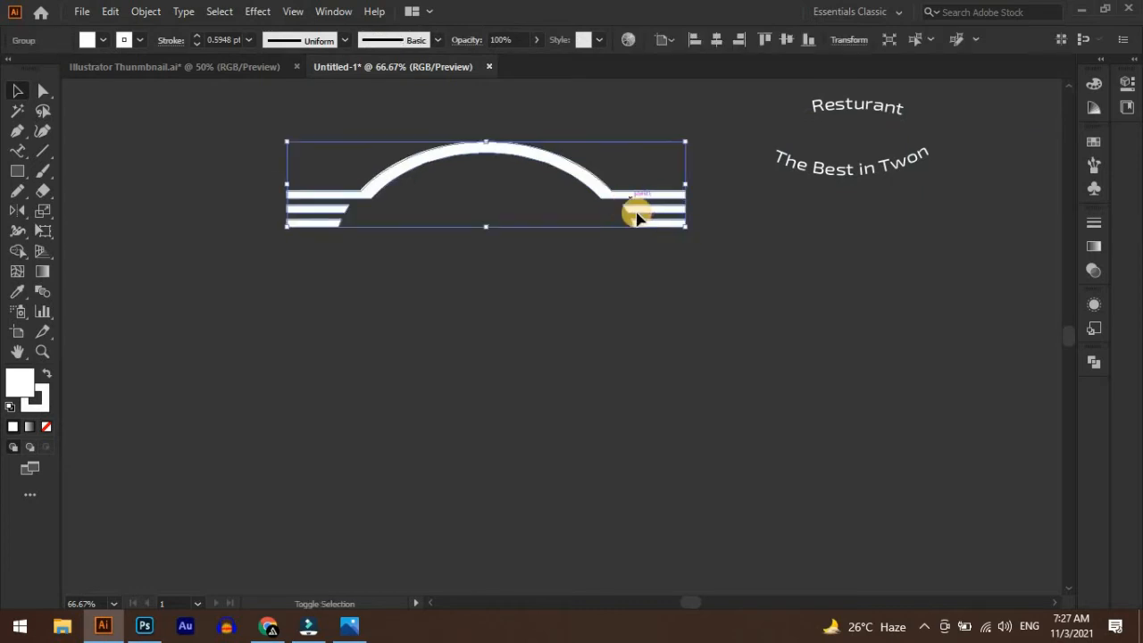
shift+click(638, 213)
shift+click(659, 226)
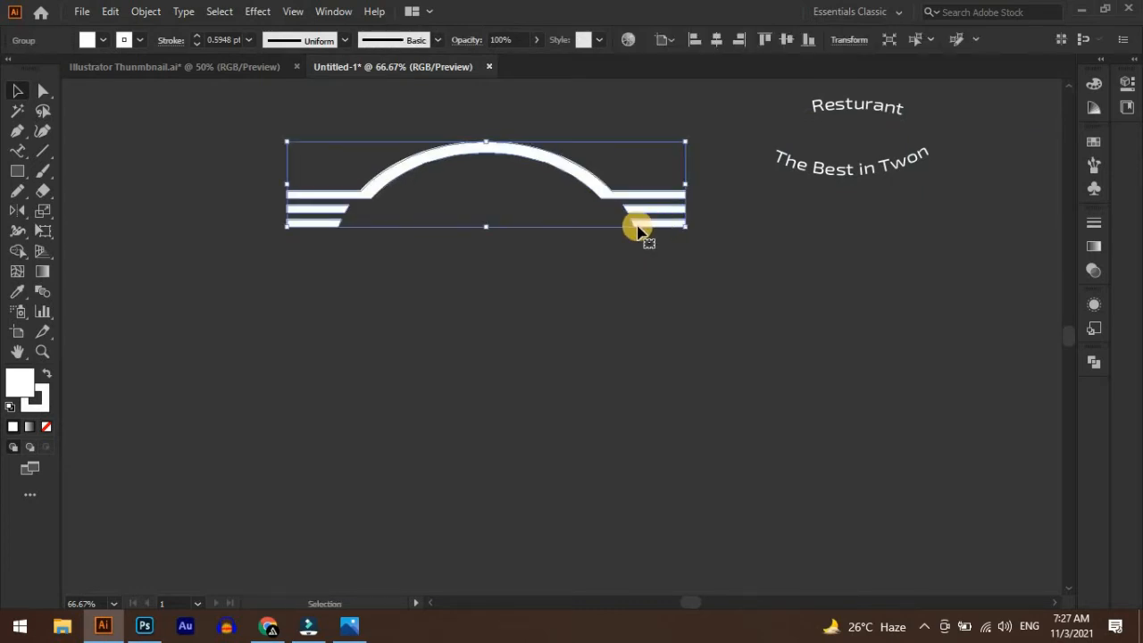
drag(578, 220, 509, 277)
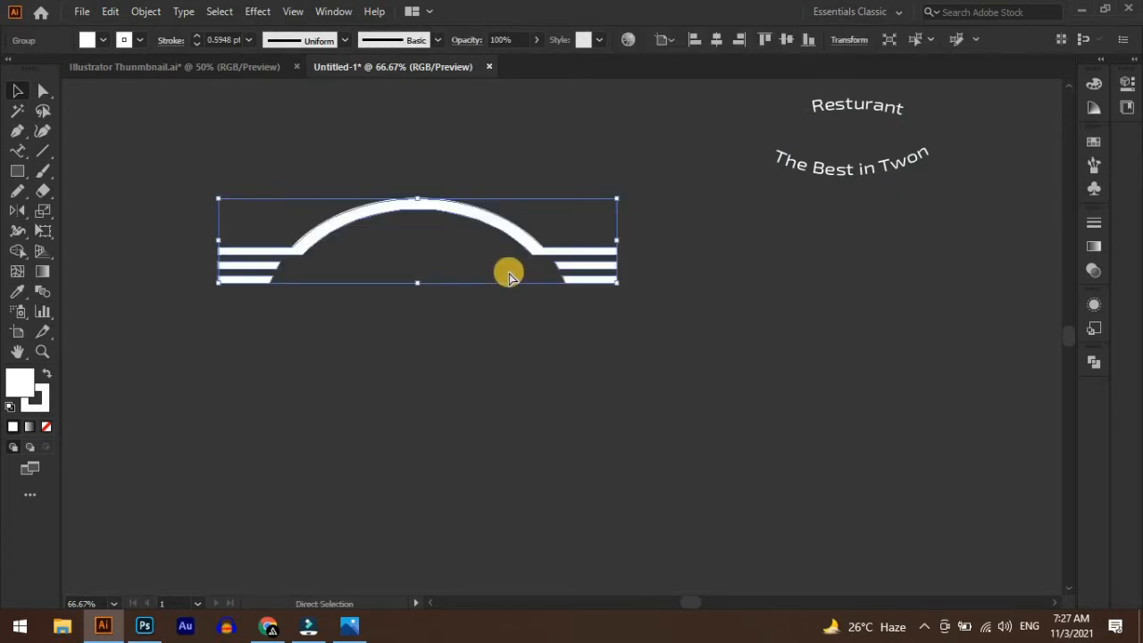
Duplicate the arch group straight below the original and reflect the copy across the horizontal axis
drag(409, 215, 419, 369)
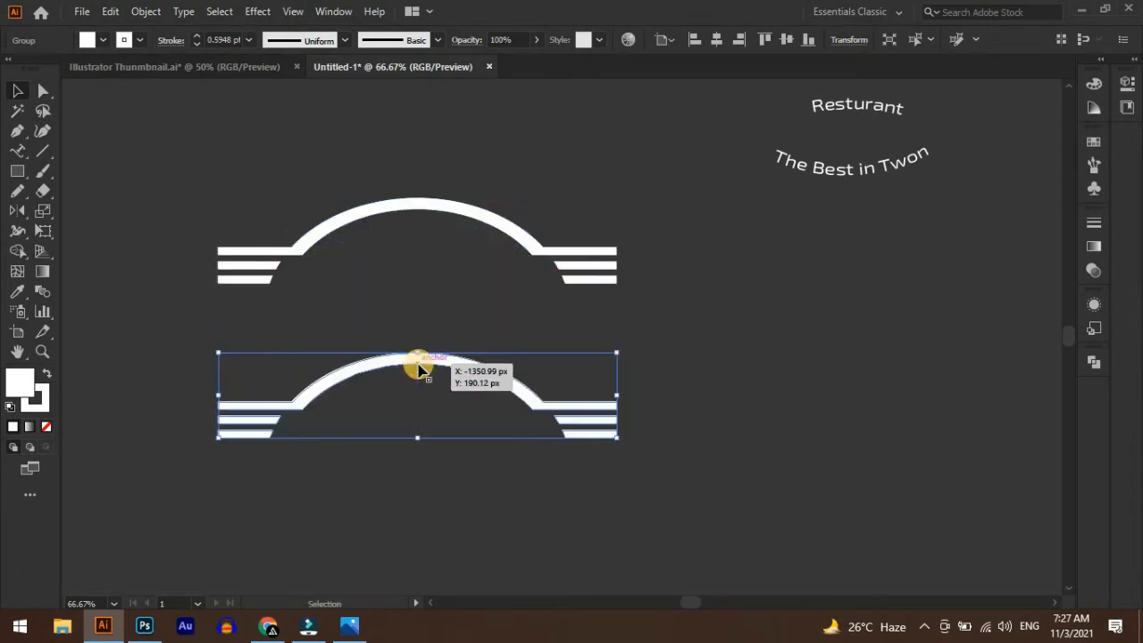
right_click(420, 369)
mouse_move(536, 260)
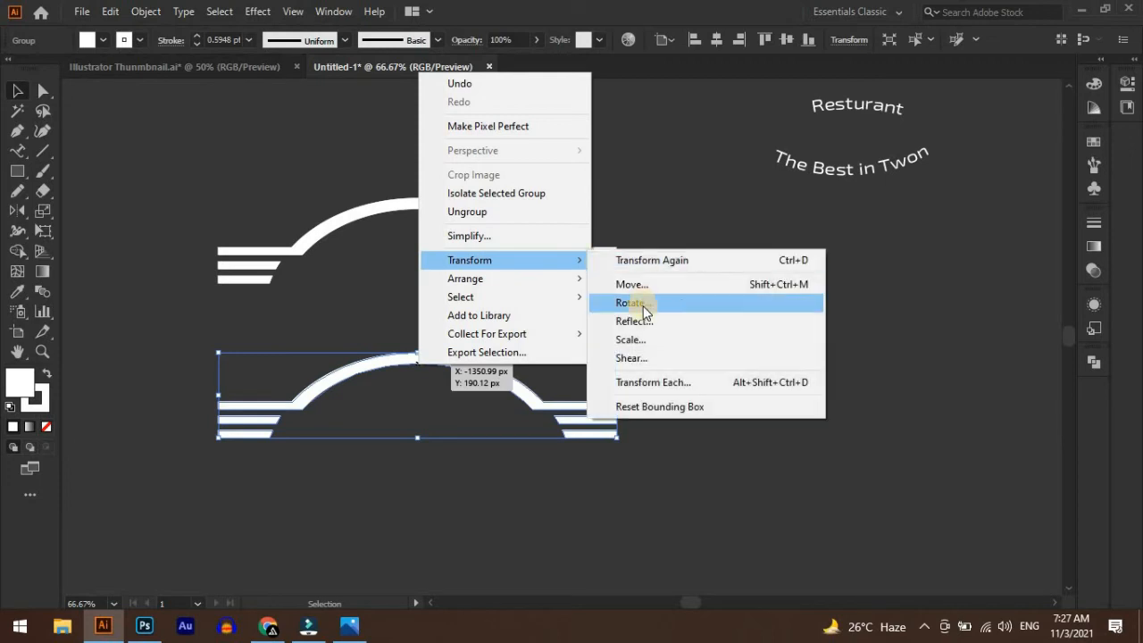
click(641, 321)
click(696, 402)
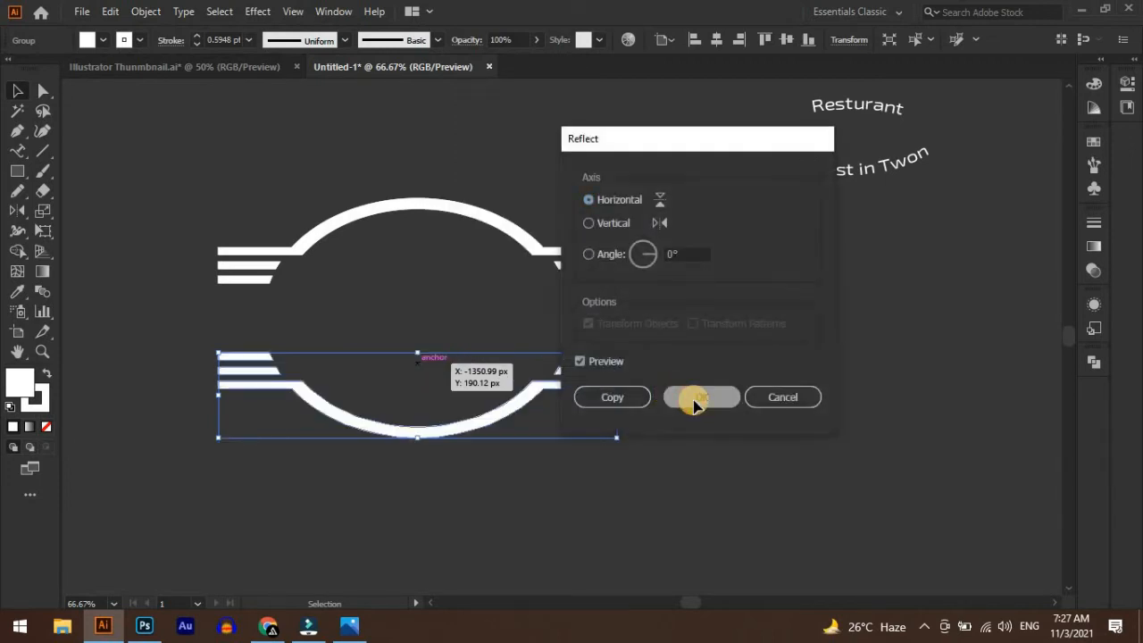
click(730, 373)
Move the "Resturant" text beneath the upper arch and nudge it to the right to centre it
scroll(952, 349, up, 1)
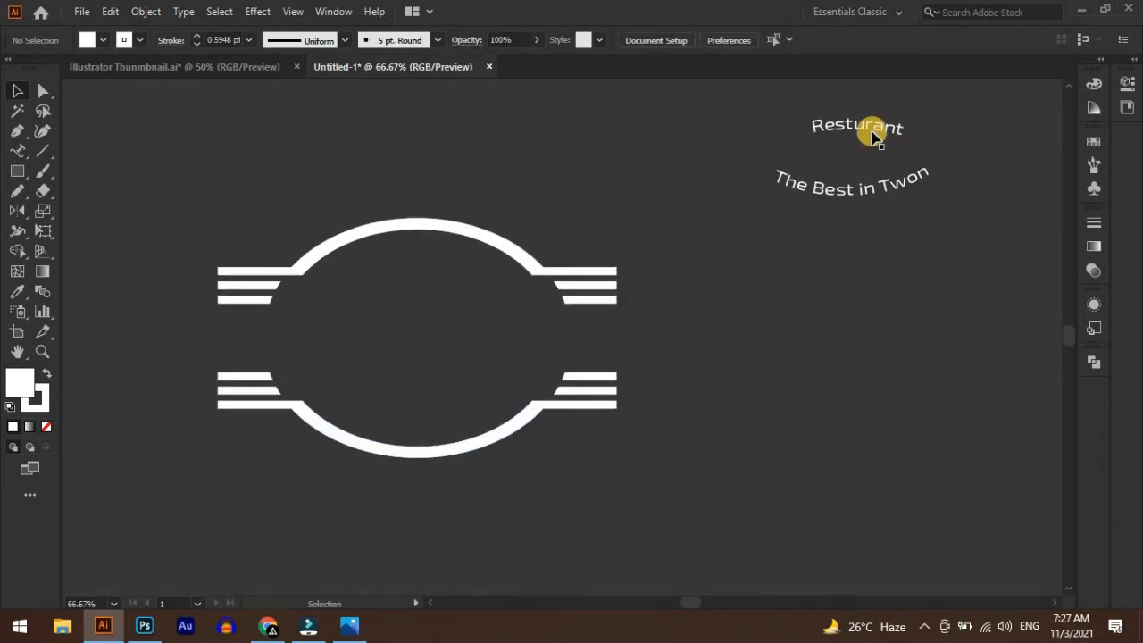
drag(860, 123, 420, 253)
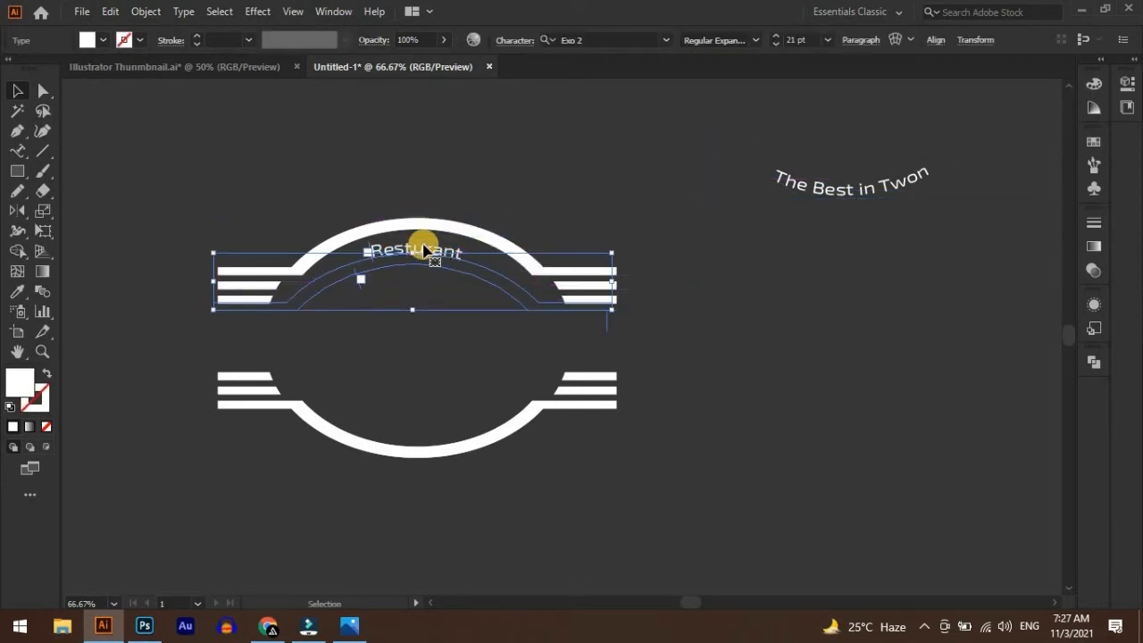
key(Right)
key(Right)
key(Right)
key(Right)
key(Right)
key(Right)
key(Right)
key(Right)
key(Right)
key(Right)
key(Right)
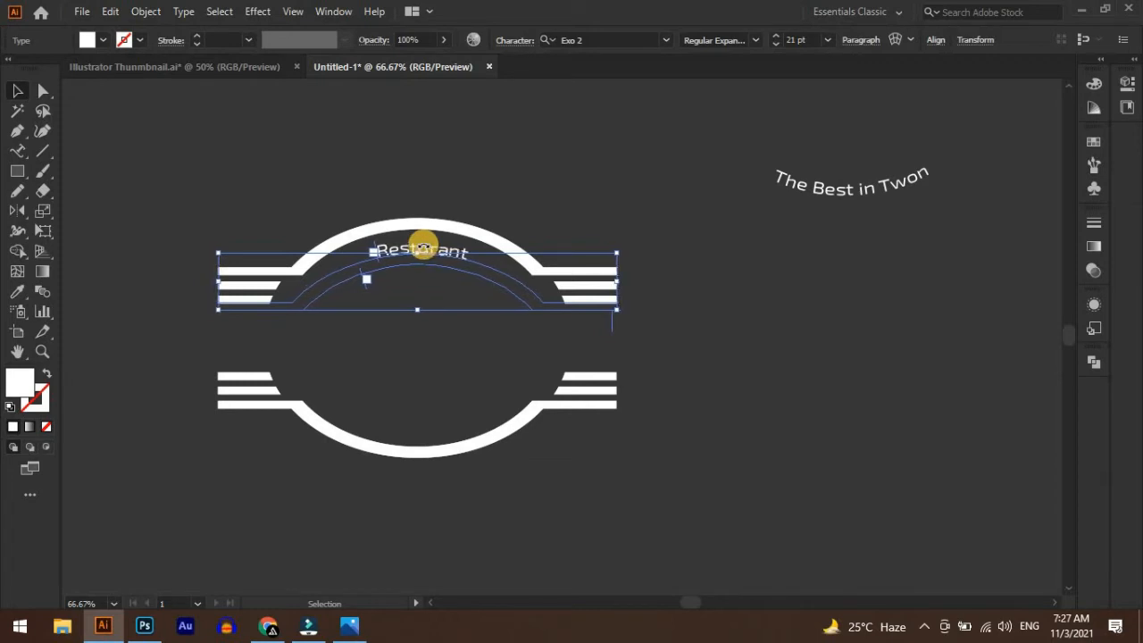
click(897, 291)
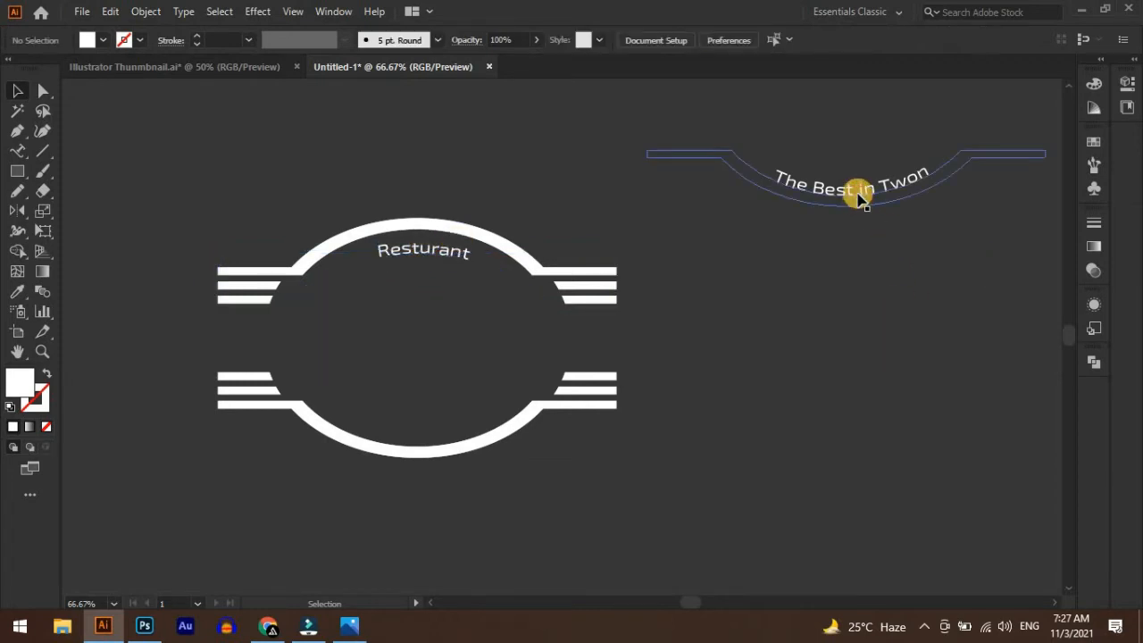
Place the "The Best in Twon" text inside the lower arch, following its curve and centred horizontally
drag(857, 191, 427, 424)
click(569, 479)
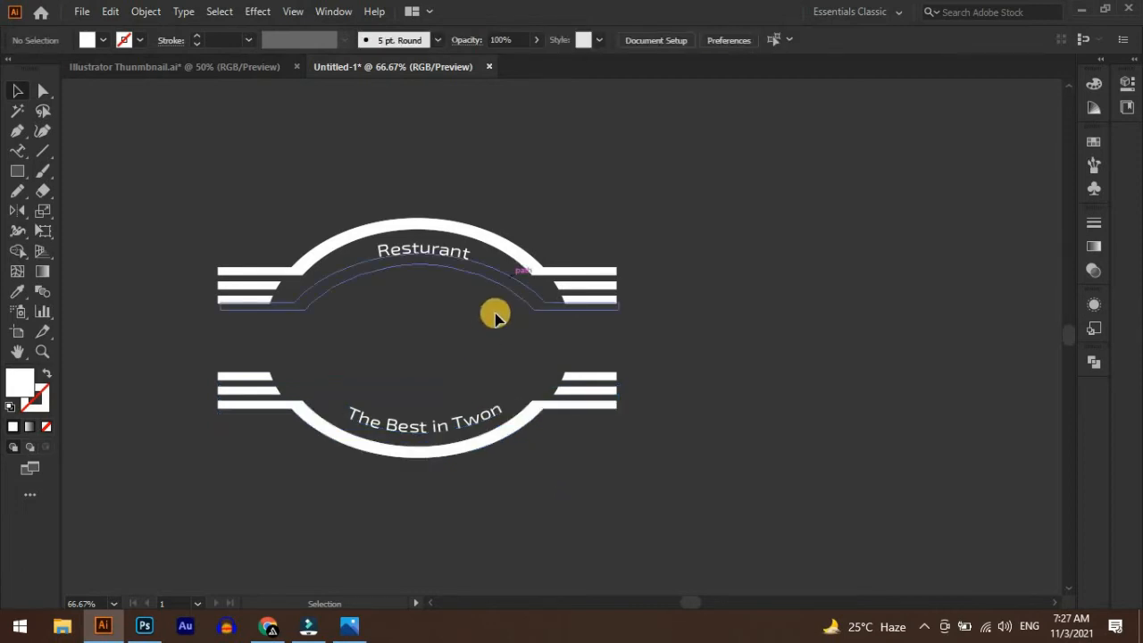
click(446, 428)
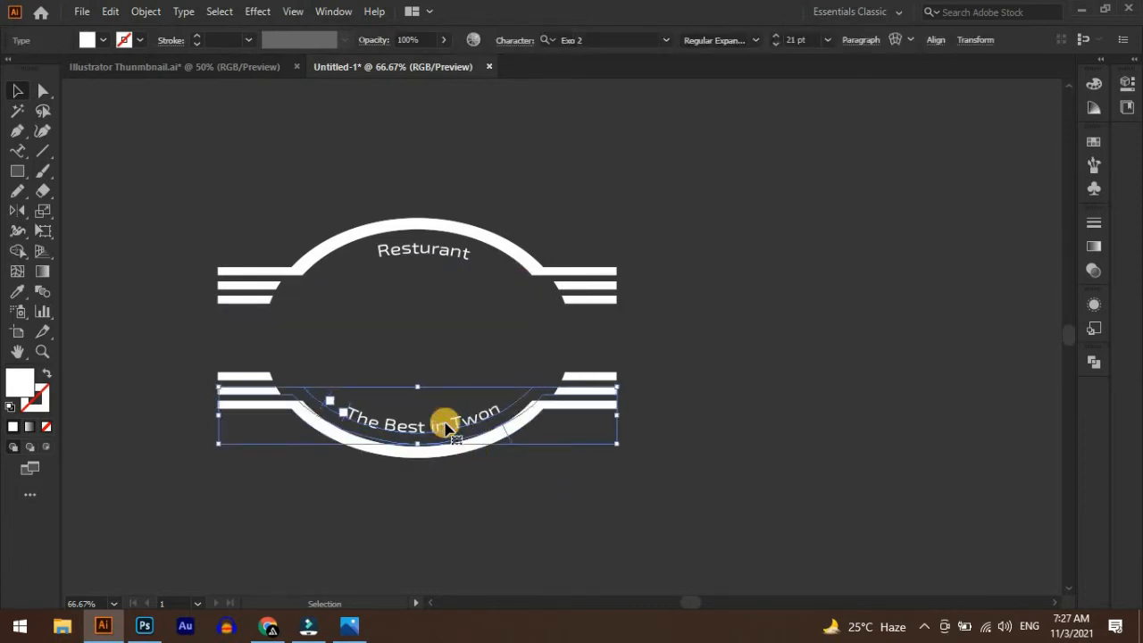
click(600, 386)
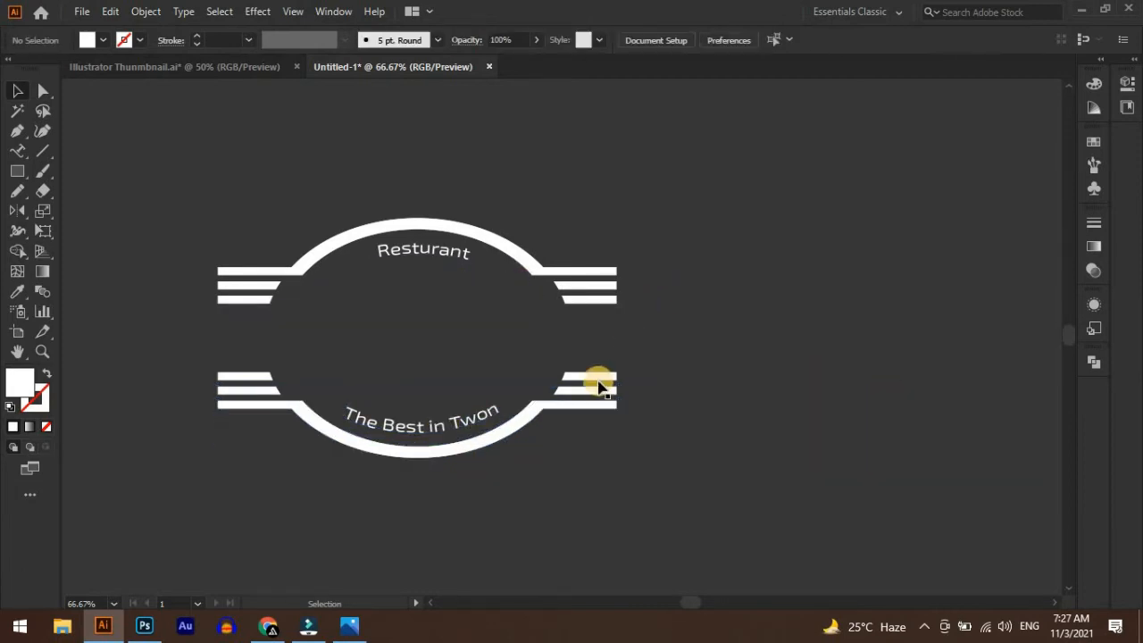
Recolor both arch groups by sampling the orange-brown square beside the artboard, and deselect them
click(597, 368)
shift+click(528, 256)
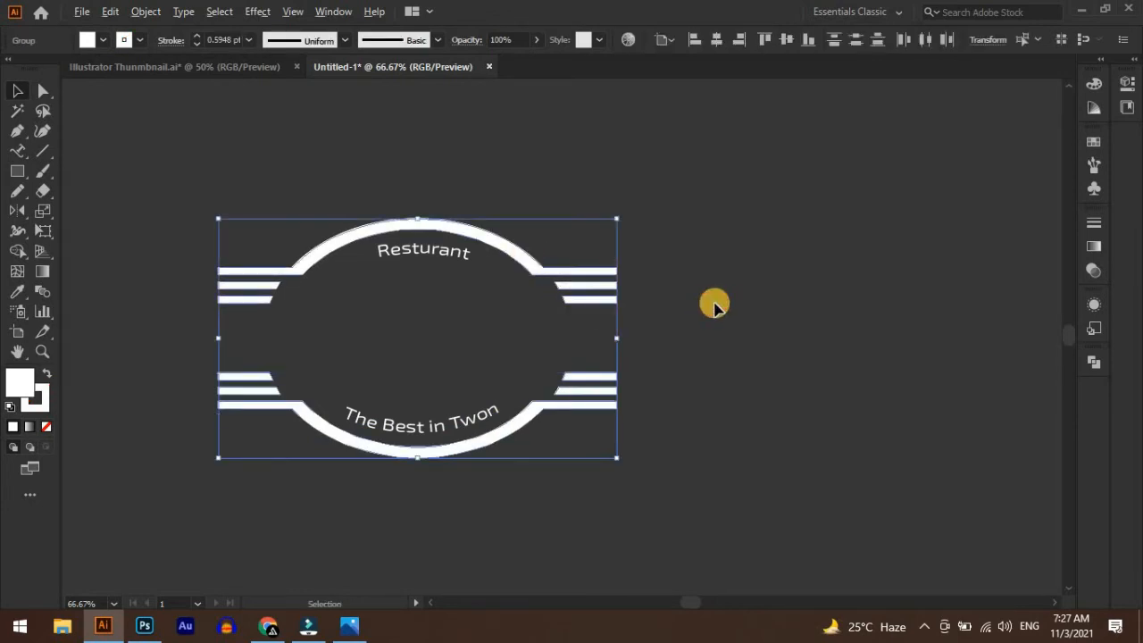
scroll(714, 305, down, 2)
drag(844, 421, 728, 434)
click(23, 298)
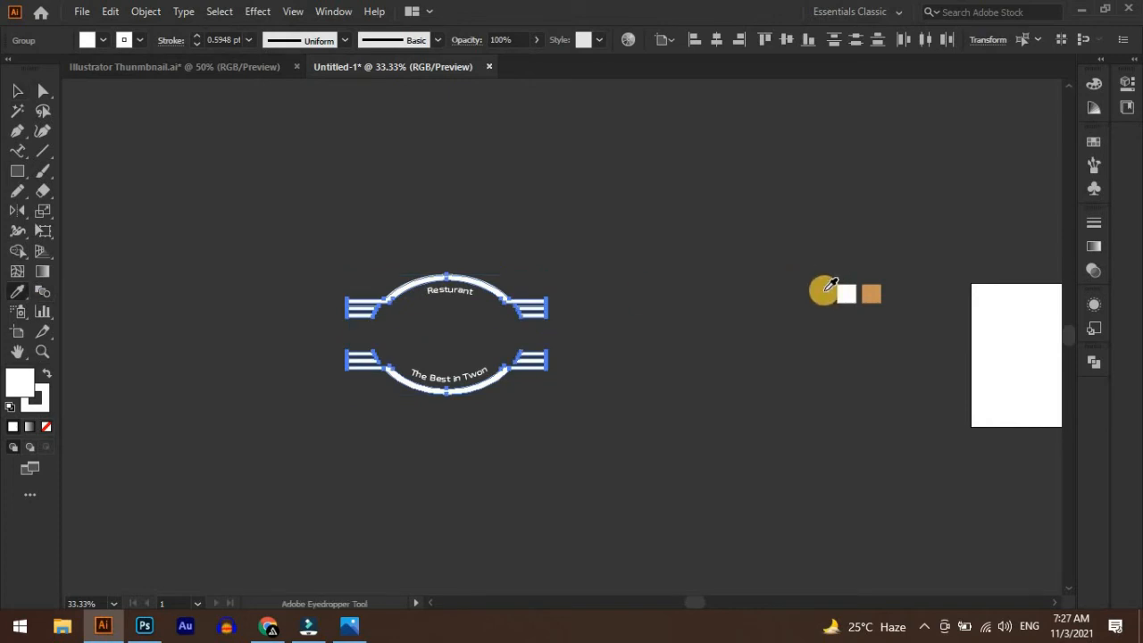
click(875, 295)
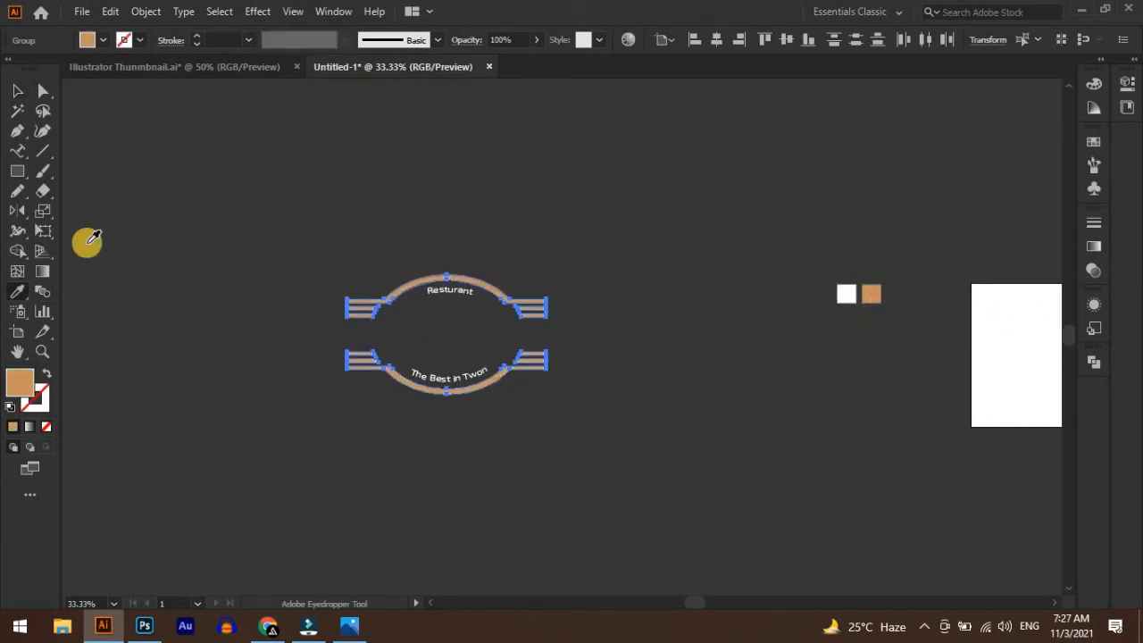
scroll(422, 332, up, 1)
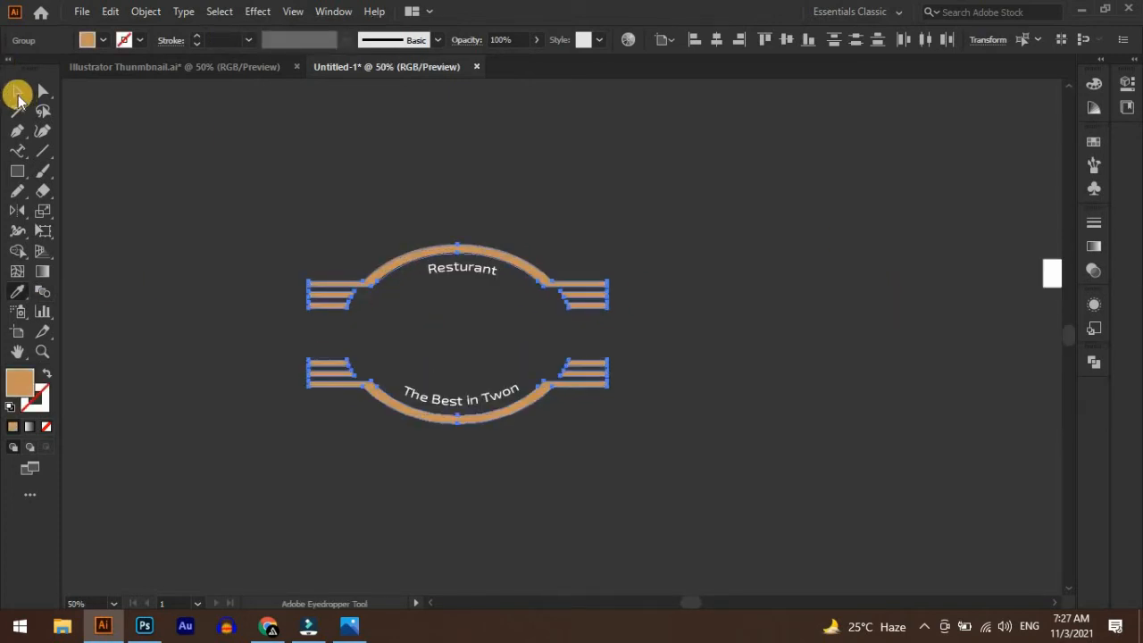
click(17, 91)
click(536, 309)
Add a point text reading "Resturant Name" in the gap between the two arches
scroll(498, 309, up, 2)
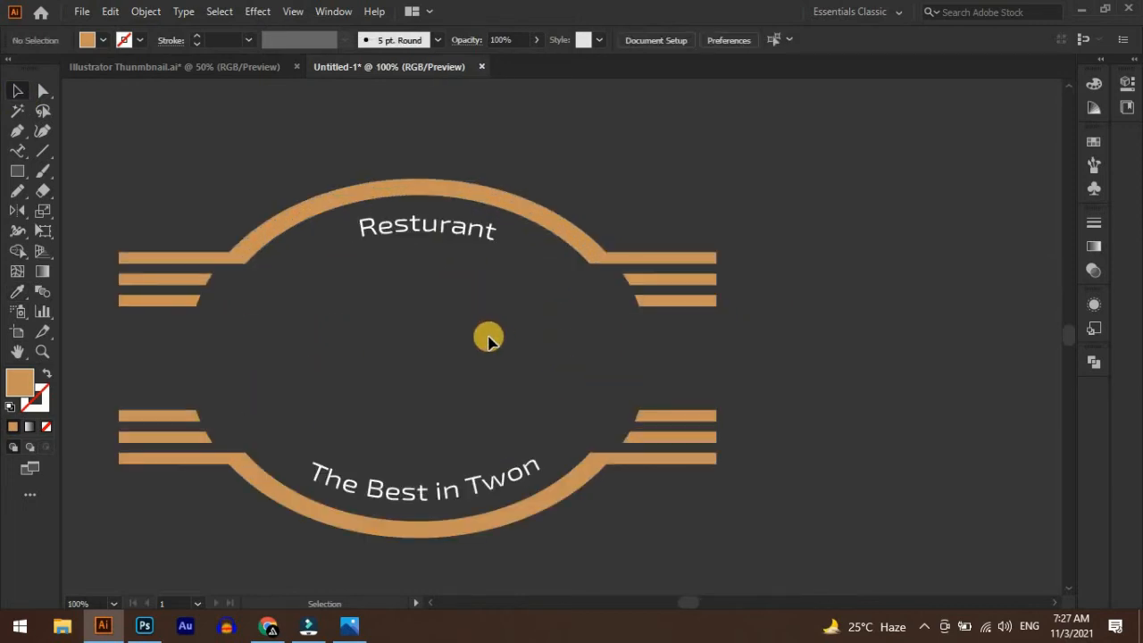
drag(488, 339, 610, 329)
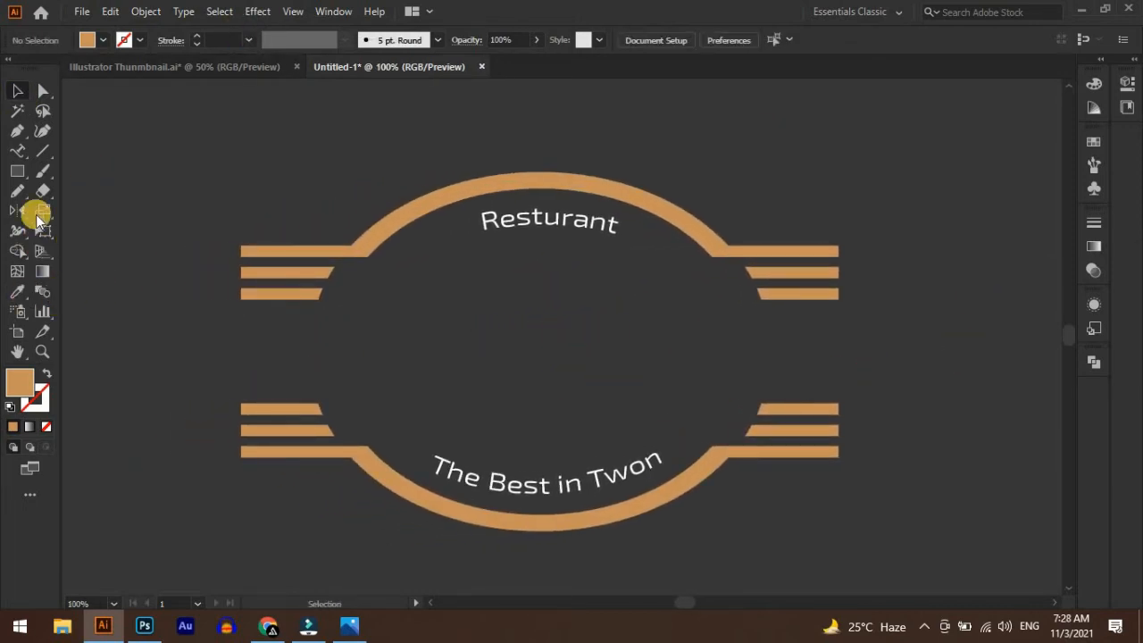
click(20, 150)
drag(19, 156, 58, 150)
click(533, 400)
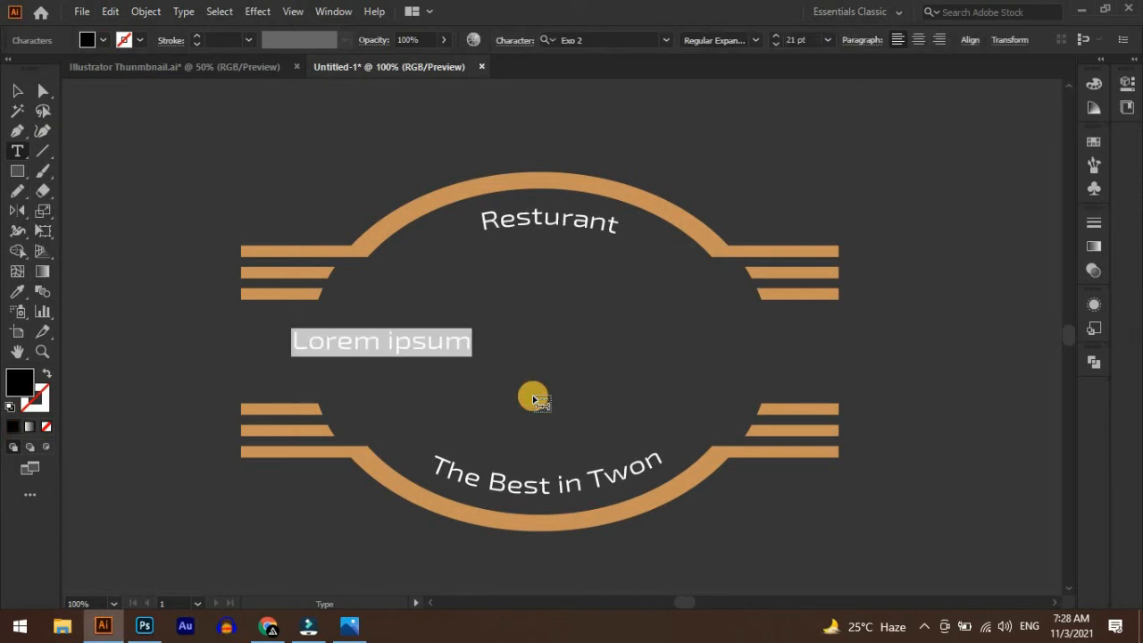
text(Resturant Name)
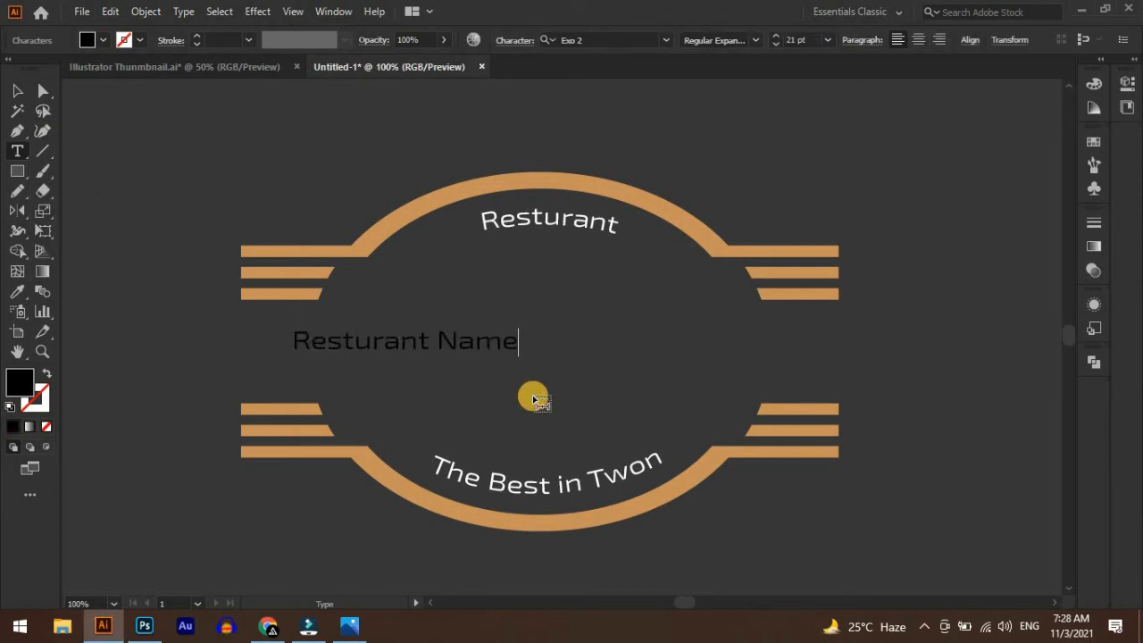
Set the font of all the "Resturant Name" text to Lovely Valentine
key(ctrl+a)
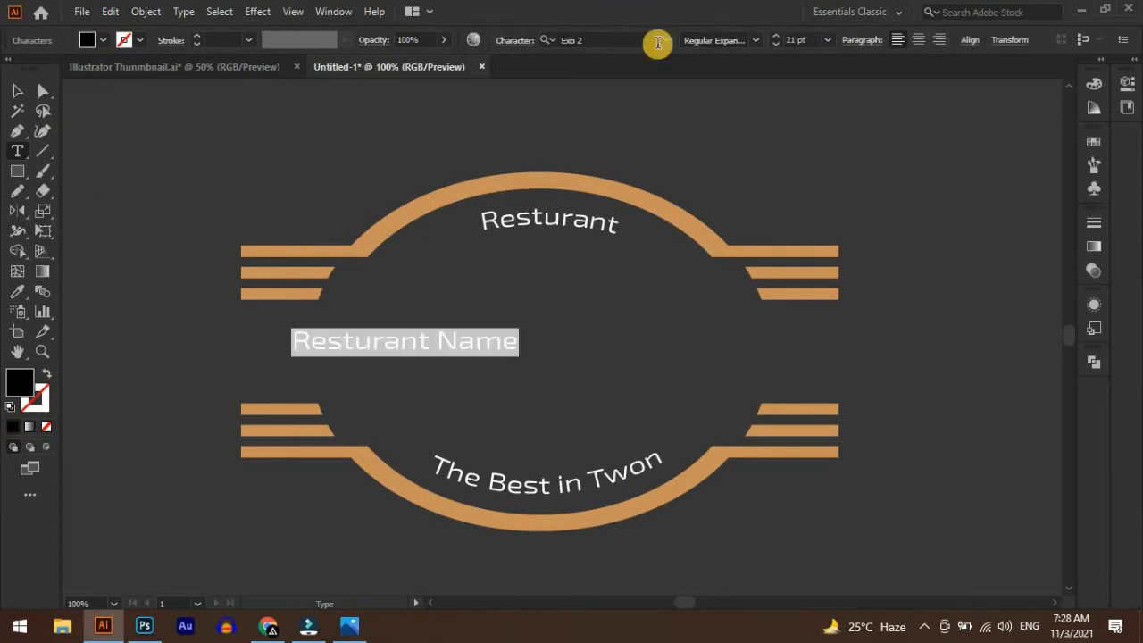
click(666, 42)
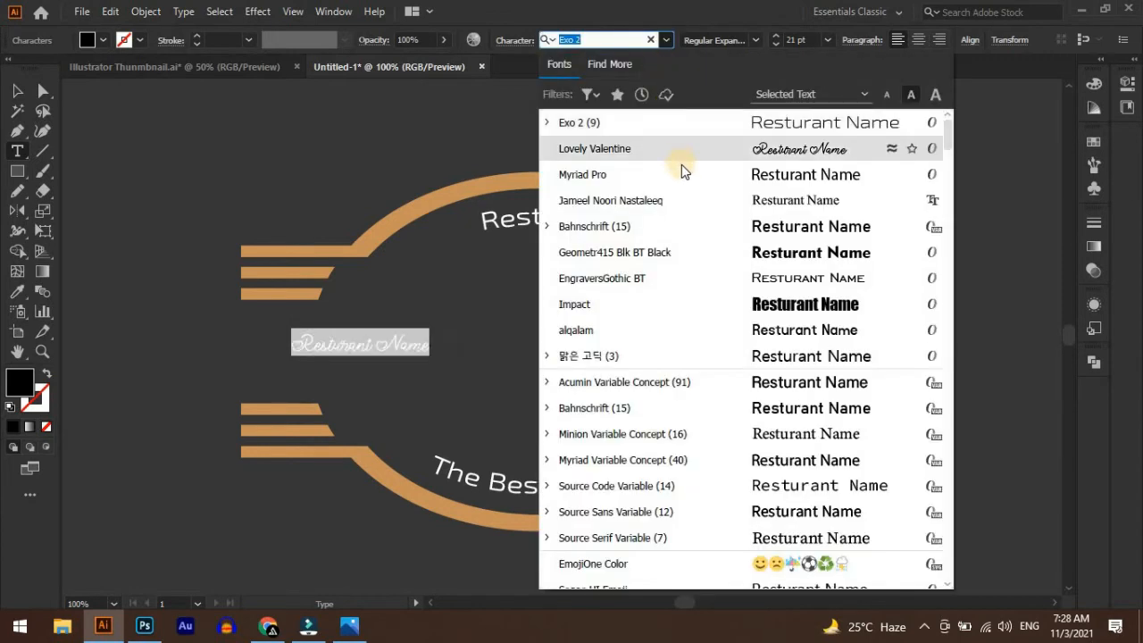
click(695, 152)
click(16, 93)
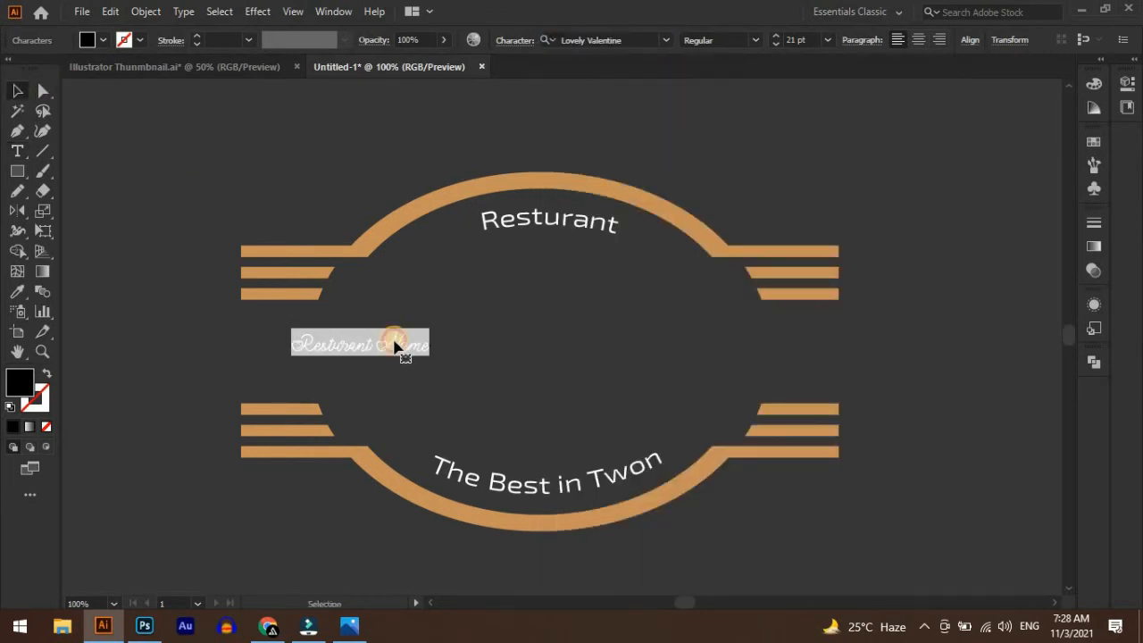
Enlarge the "Resturant Name" text to about 92 pt and fit it across the full width of the side bars
click(396, 345)
drag(431, 327, 730, 289)
drag(543, 369, 813, 322)
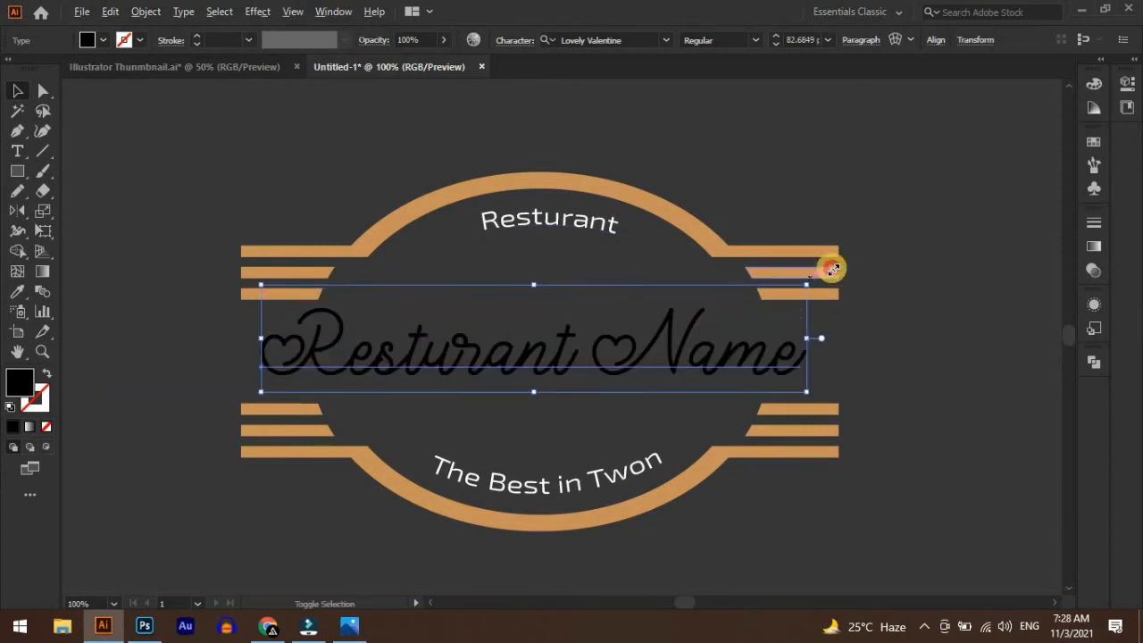
drag(832, 268, 839, 264)
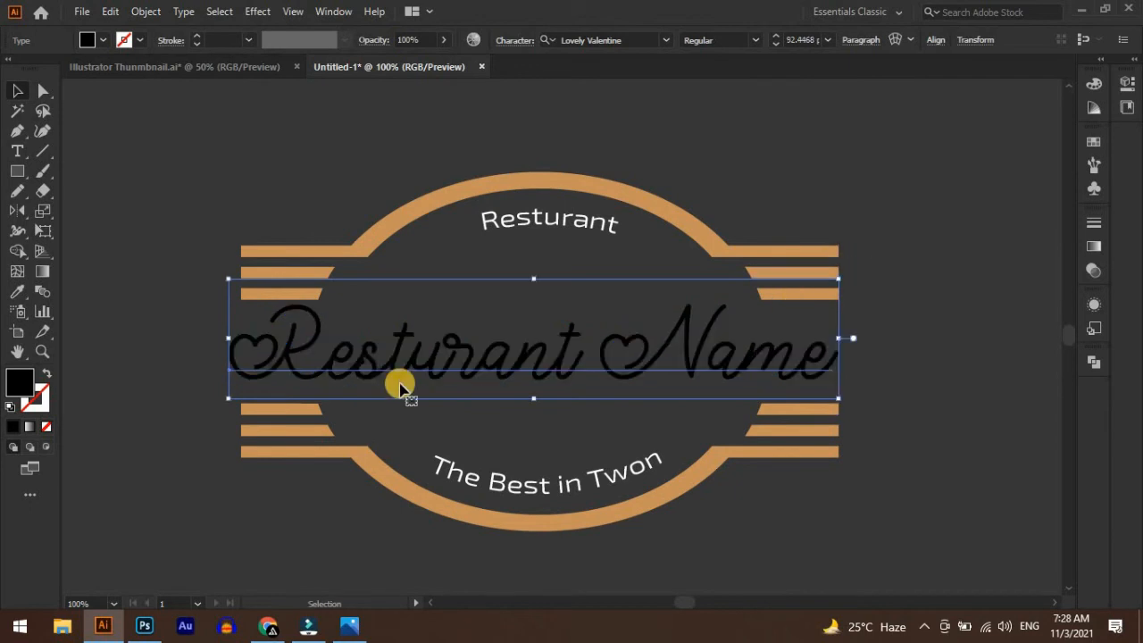
drag(231, 341, 240, 340)
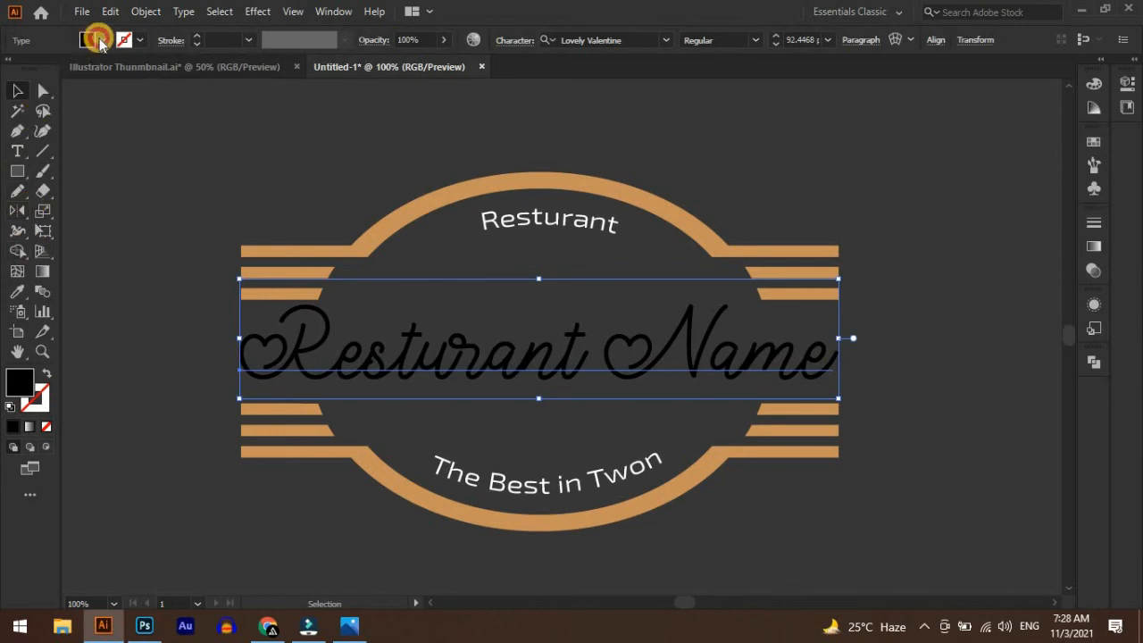
Set the fill of the "Resturant Name" text to white and nudge it down slightly between the arches
click(98, 41)
click(30, 72)
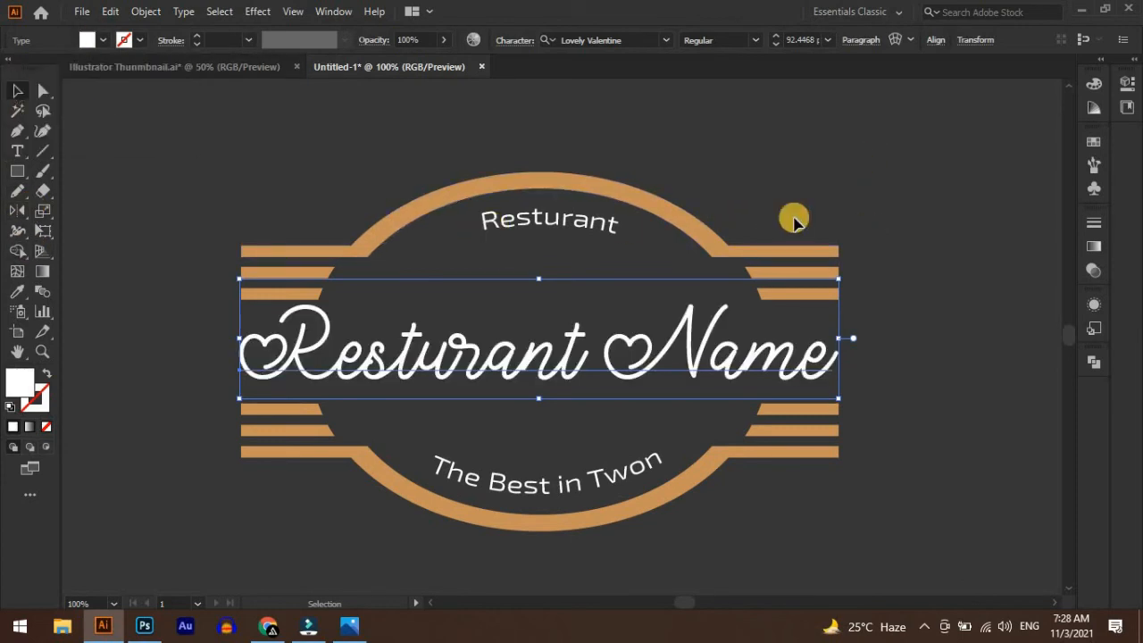
key(Down)
key(Down)
key(Down)
key(Down)
key(Down)
key(Down)
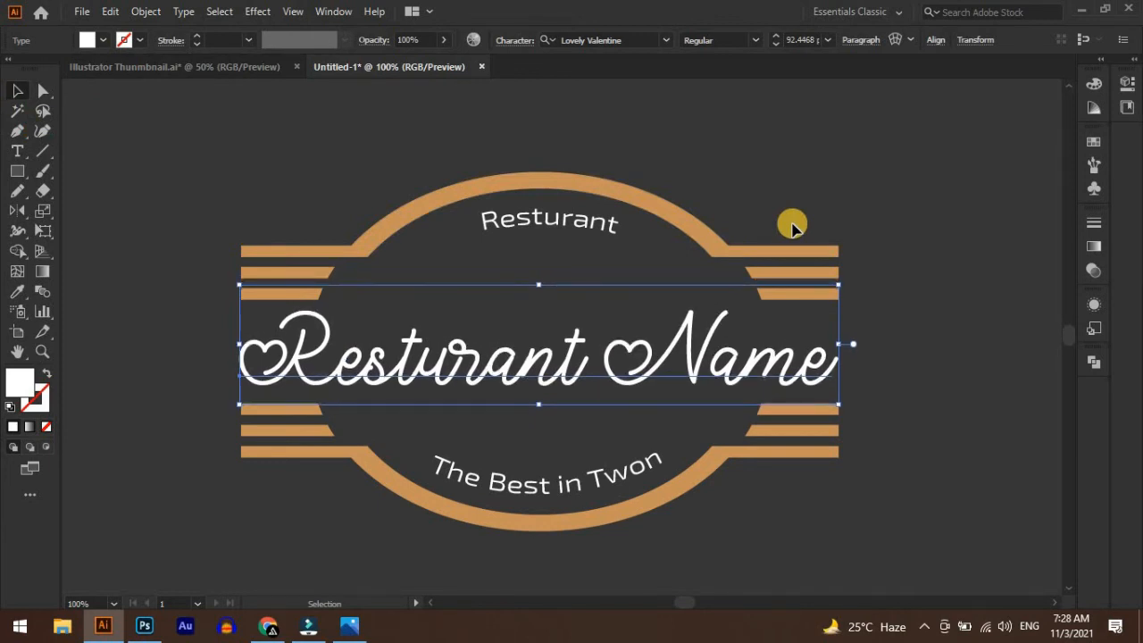
click(895, 335)
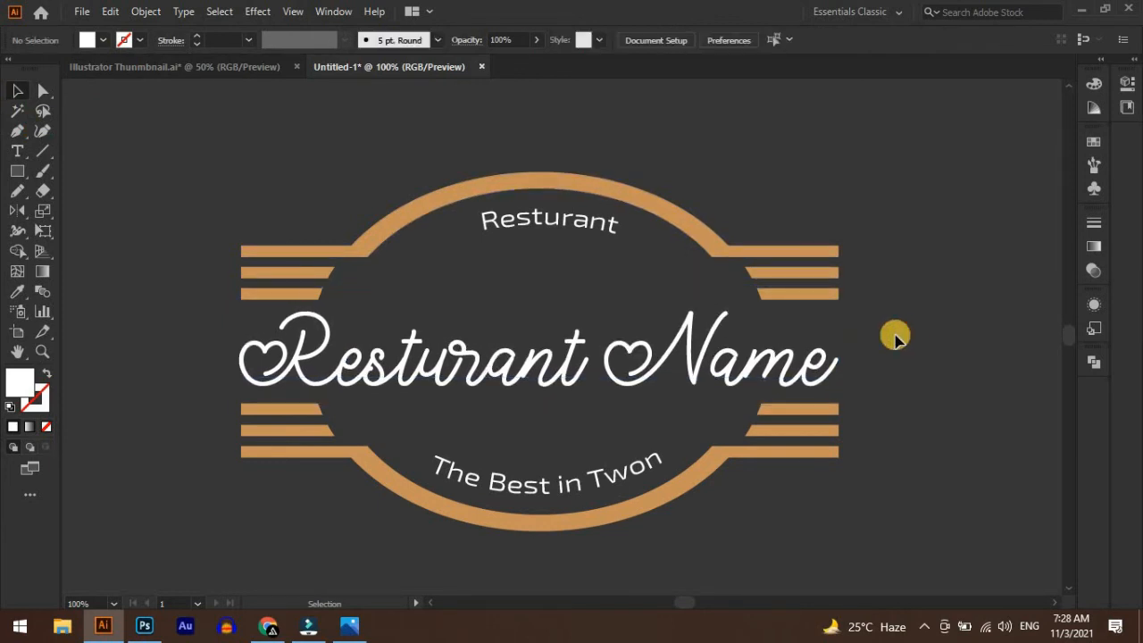
Add a point text reading "Since 2016" between the curved "Resturant" text and the large script name
drag(625, 373, 639, 372)
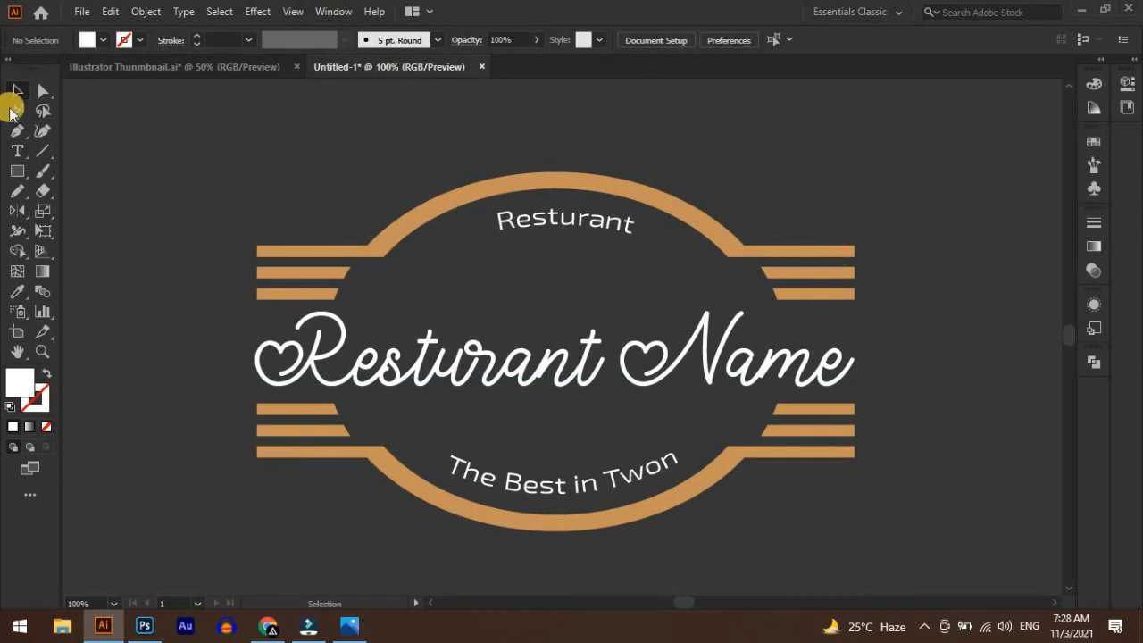
click(18, 154)
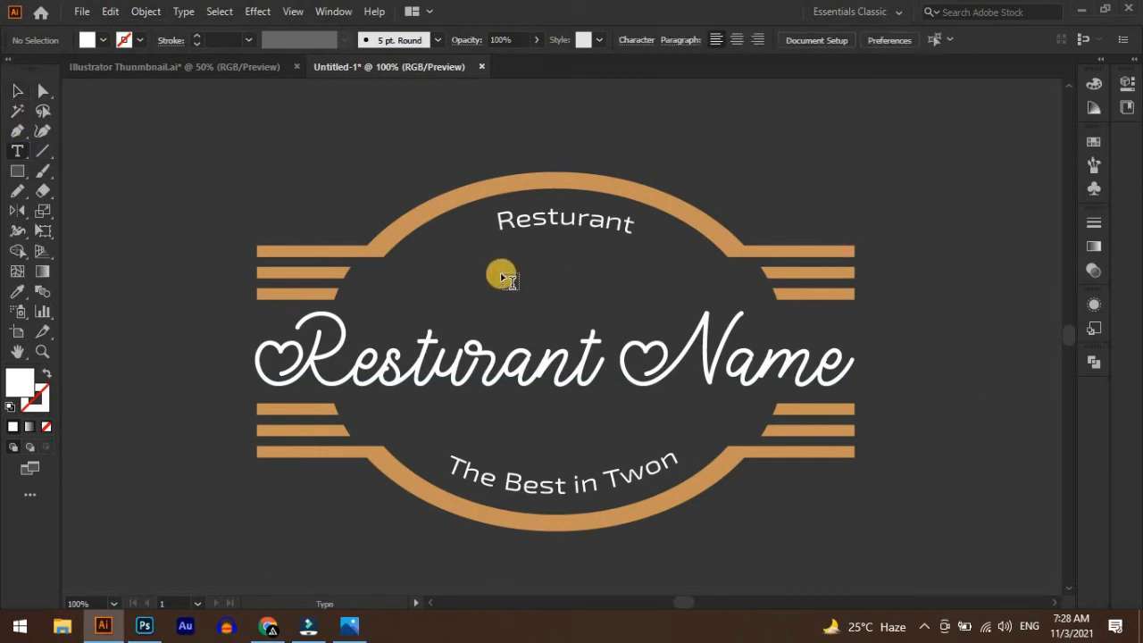
click(493, 272)
text(Since 2016)
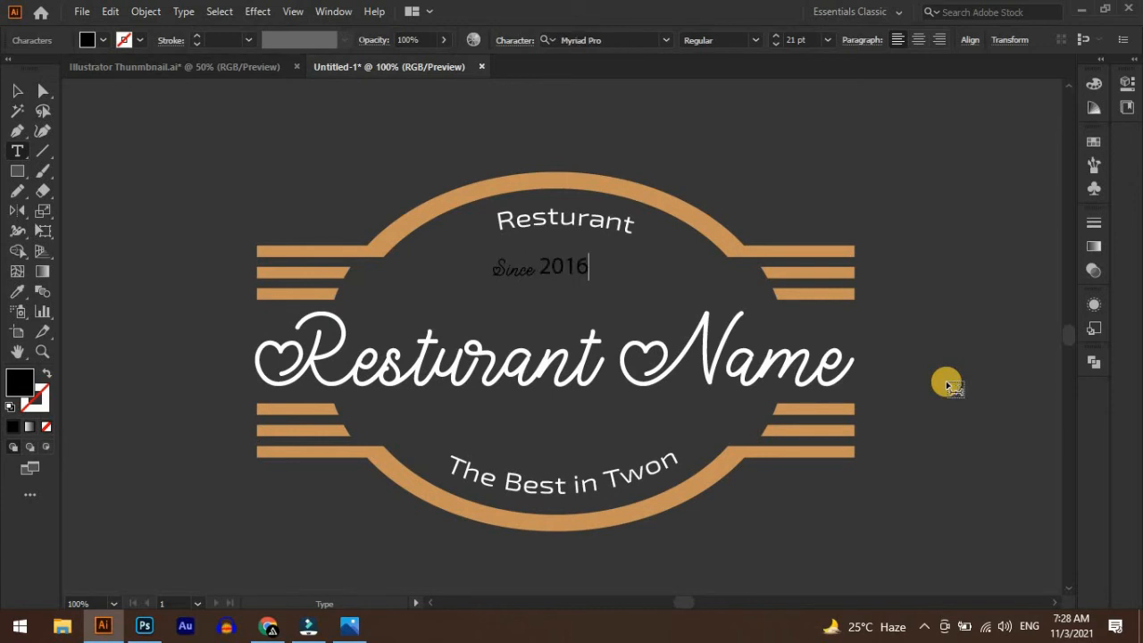
Set all of the "Since 2016" text to the Exo 2 font and sample the arch's orange-brown as its fill
key(ctrl+a)
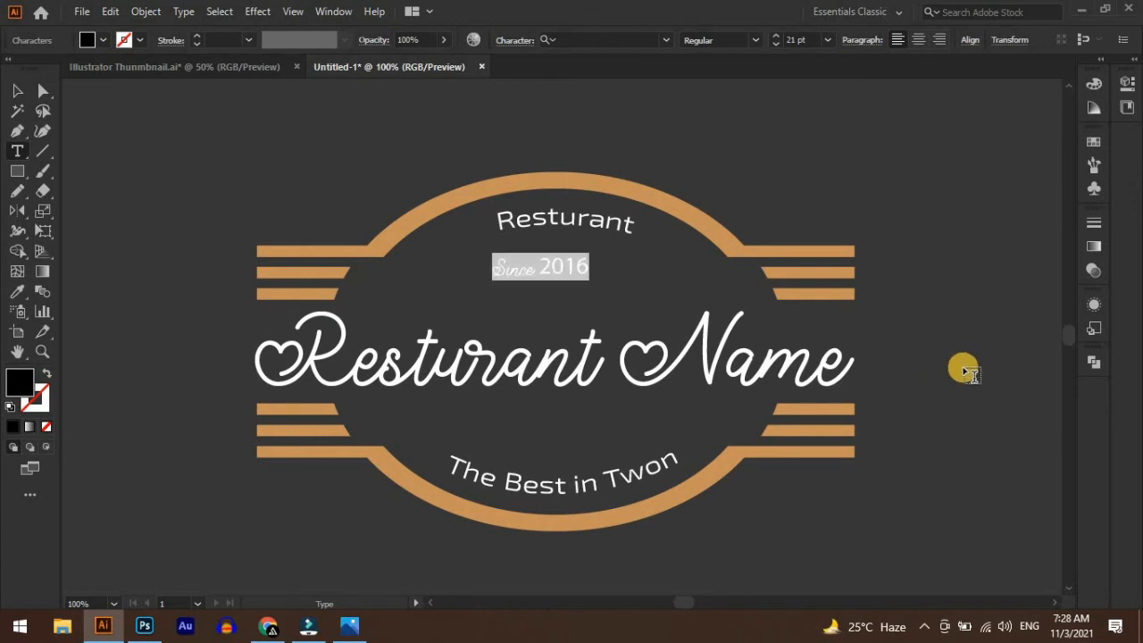
click(668, 41)
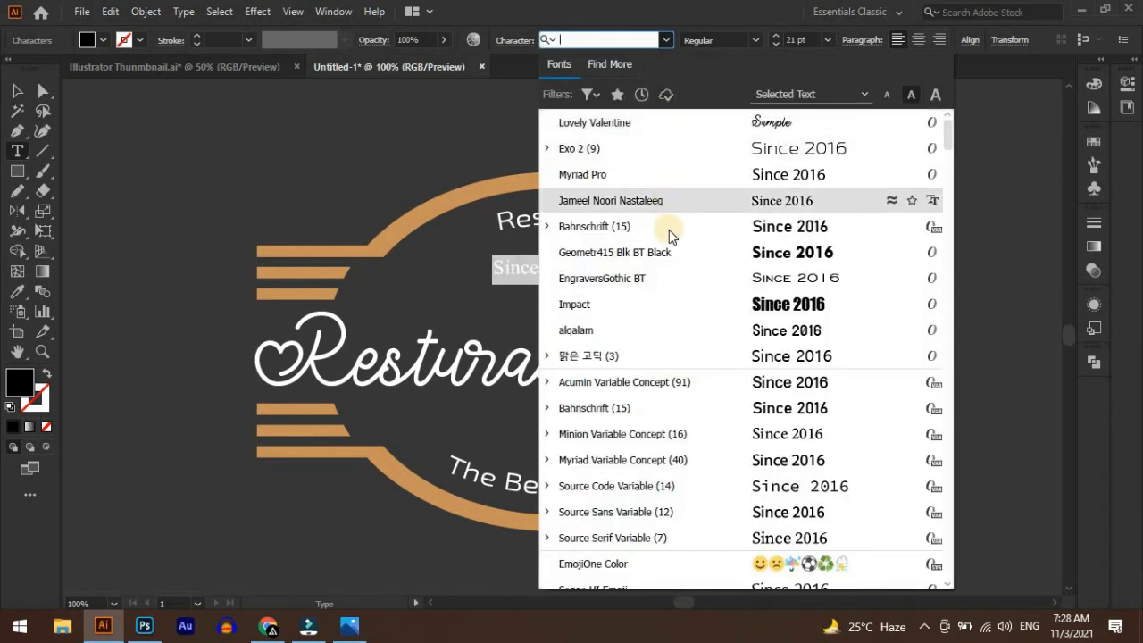
click(740, 159)
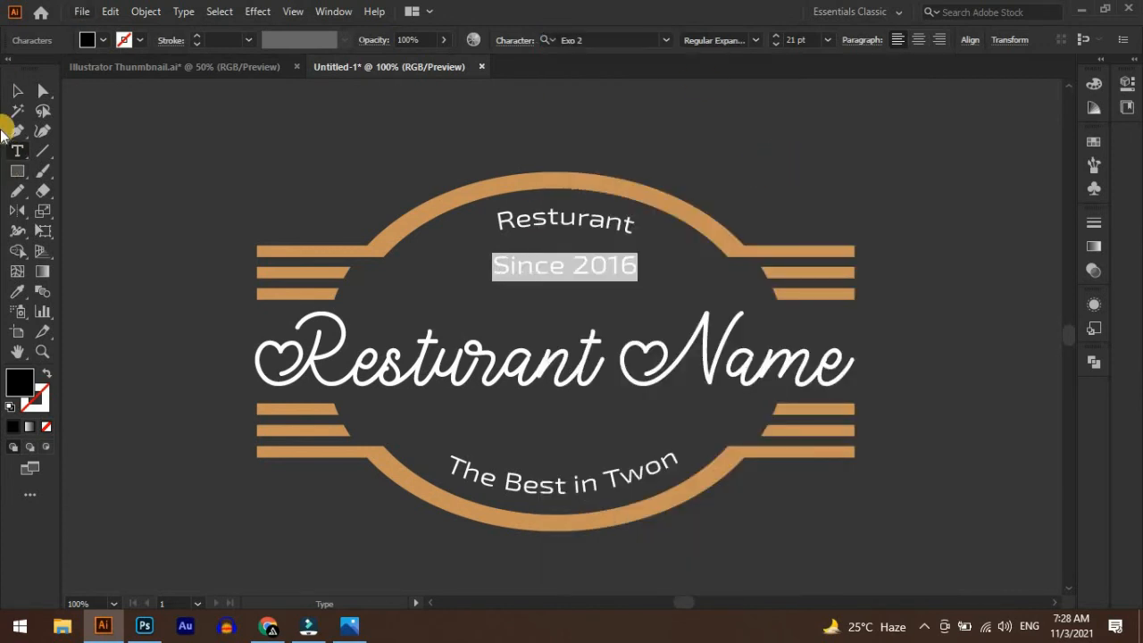
click(18, 292)
click(383, 238)
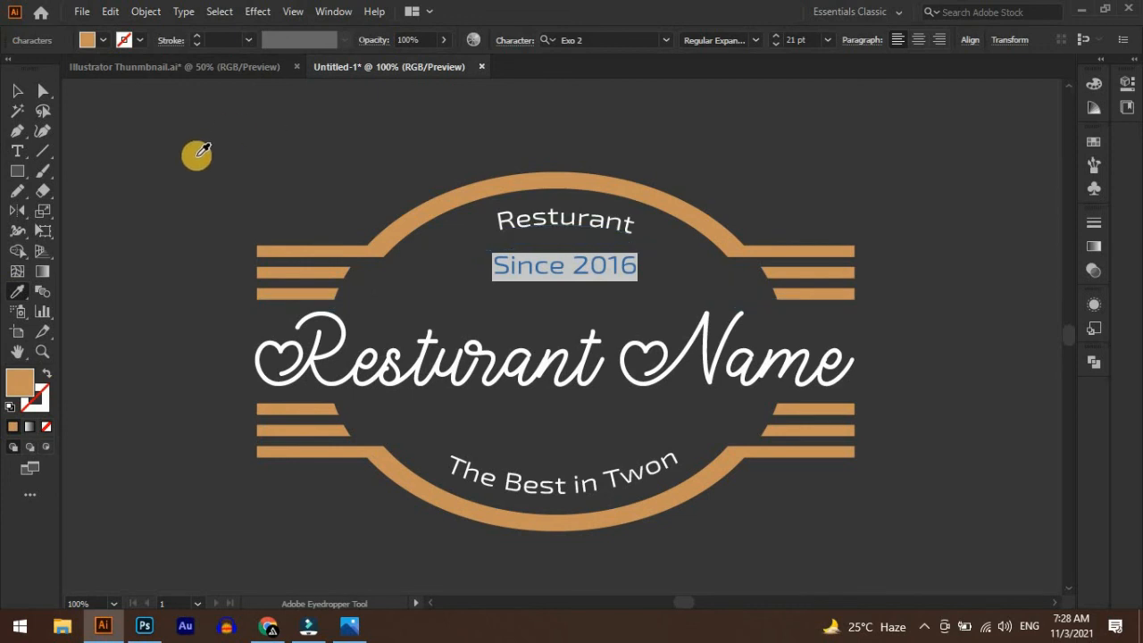
Scale the "Since 2016" text down to about 15 pt and place it just above the script name
click(18, 91)
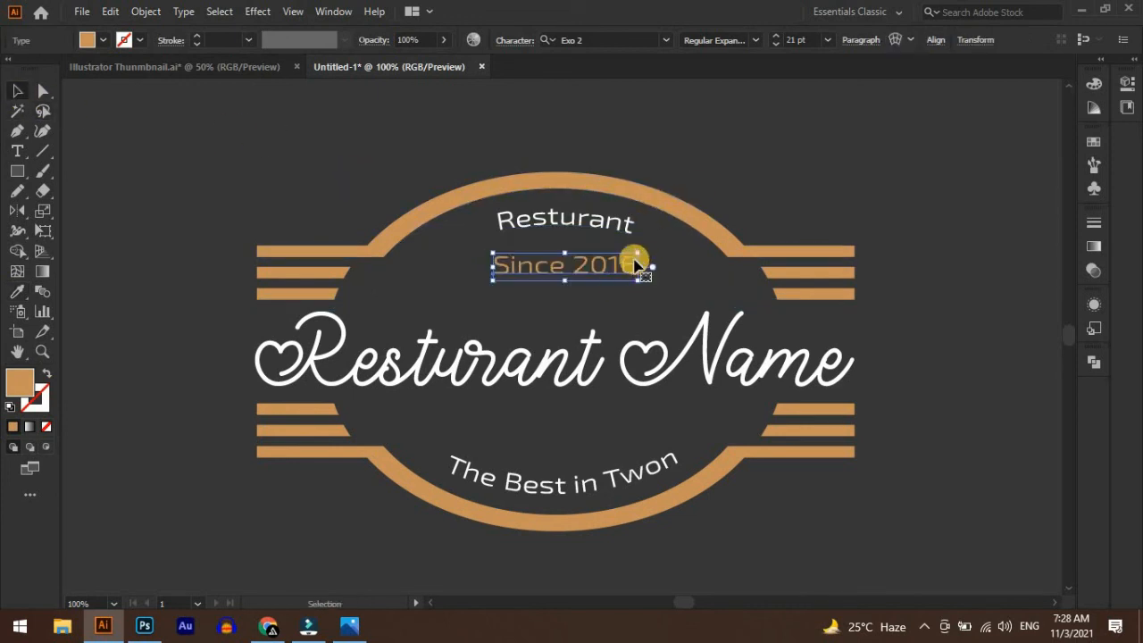
drag(634, 258, 578, 290)
click(787, 204)
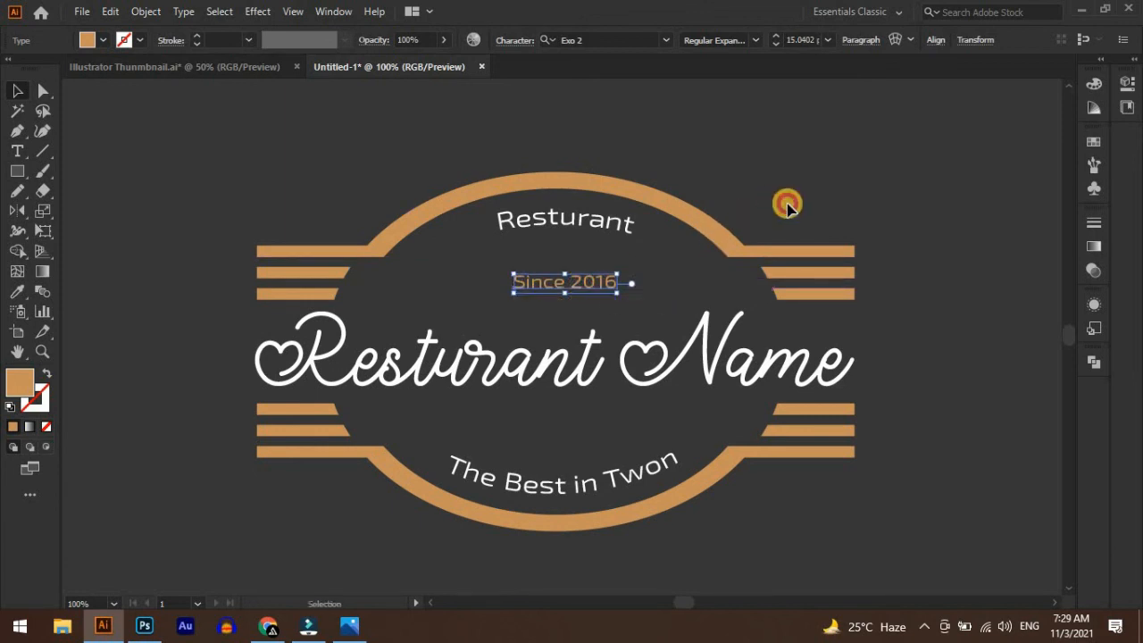
Duplicate the "Since 2016" text in place and move the copy straight down between the script name and "The Best in Twon"
click(581, 293)
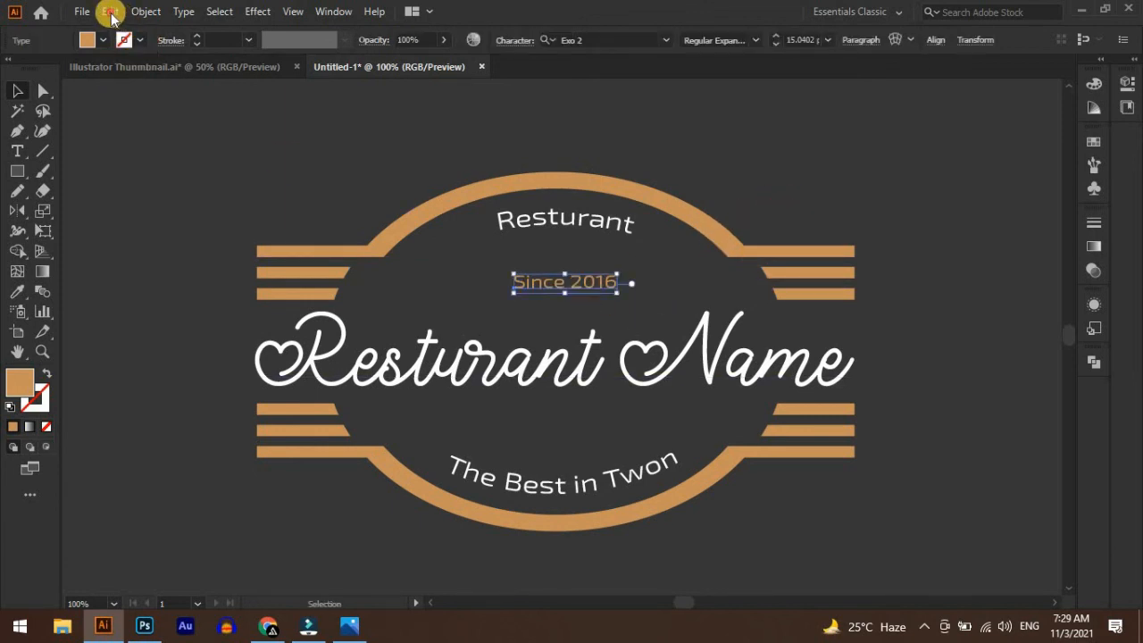
click(111, 14)
click(132, 92)
click(109, 11)
click(148, 129)
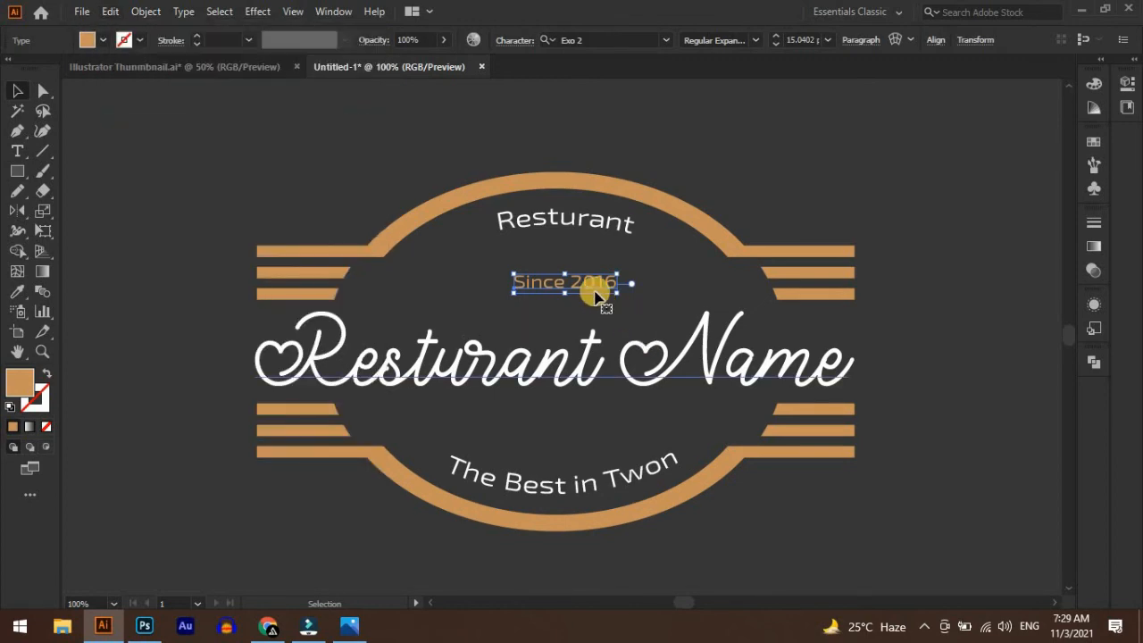
drag(593, 288, 559, 437)
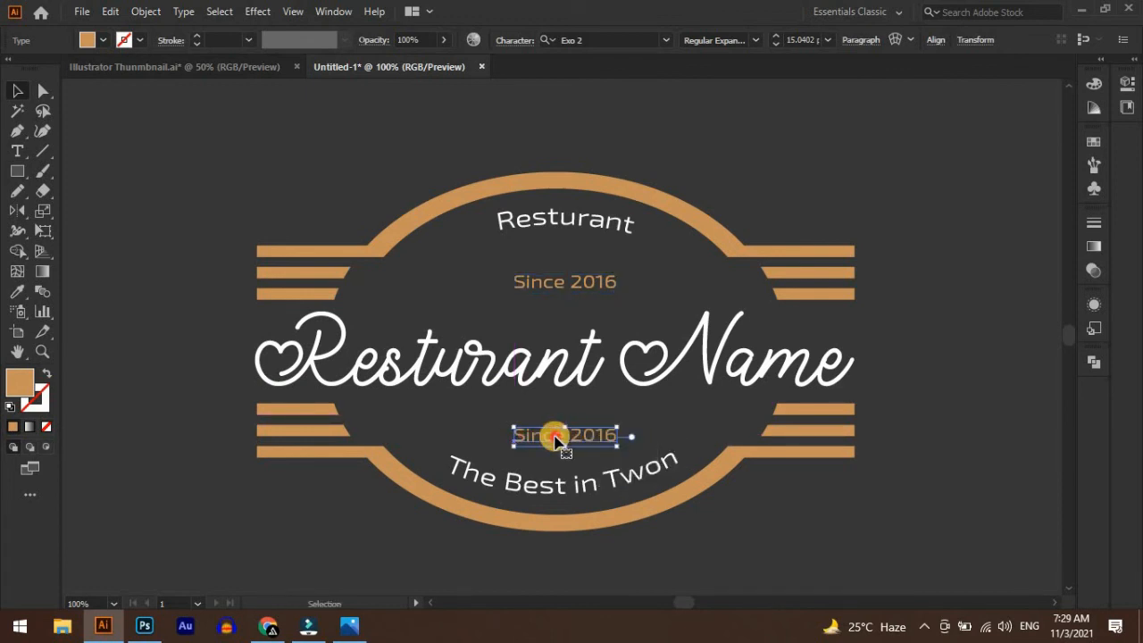
Replace the wording of the lower "Since 2016" copy with "Drinks and More"
double_click(556, 437)
key(ctrl+a)
text(D)
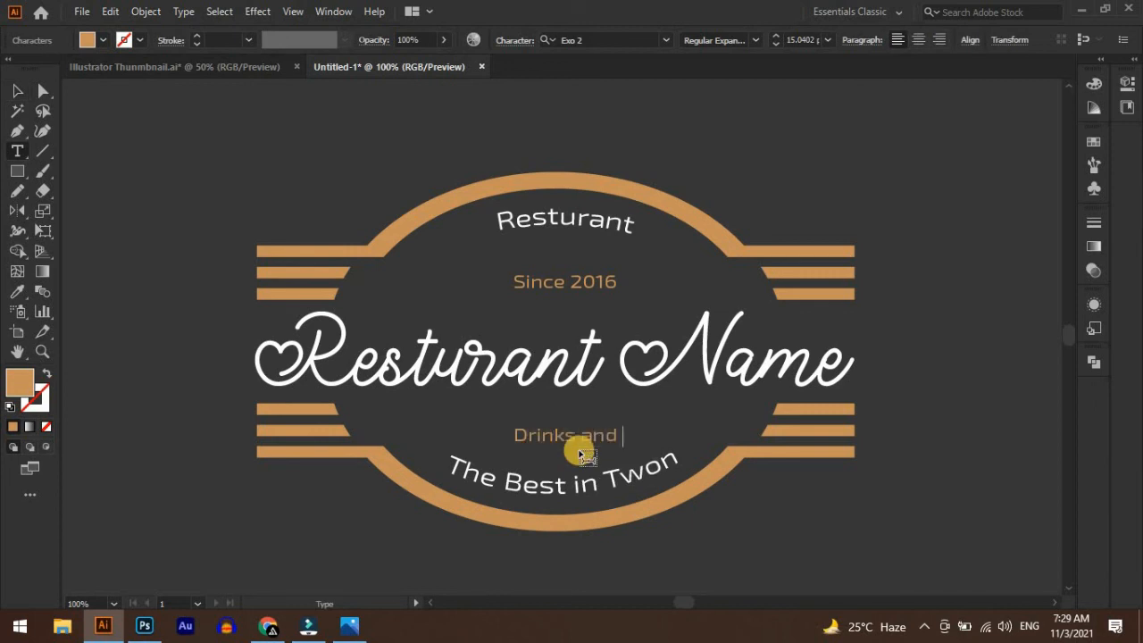
text(rinks and More)
click(19, 95)
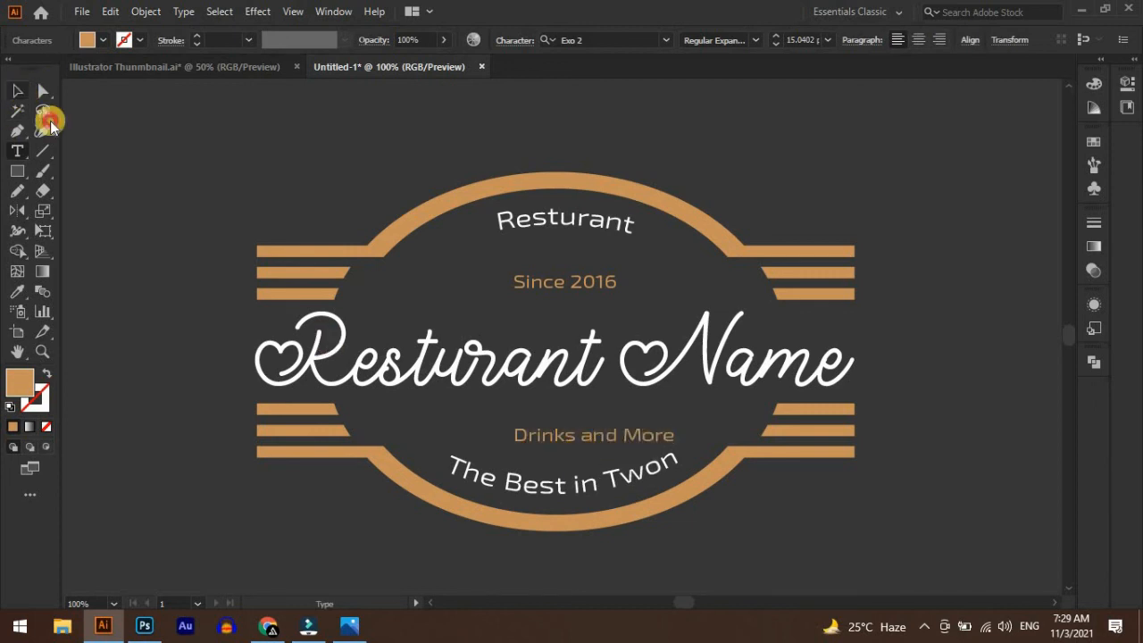
Shift the "Drinks and More" text sideways so it is centred under the script name, then deselect it
click(516, 432)
mouse_move(542, 446)
mouse_down()
mouse_move(518, 445)
mouse_move(569, 434)
mouse_move(541, 441)
mouse_up()
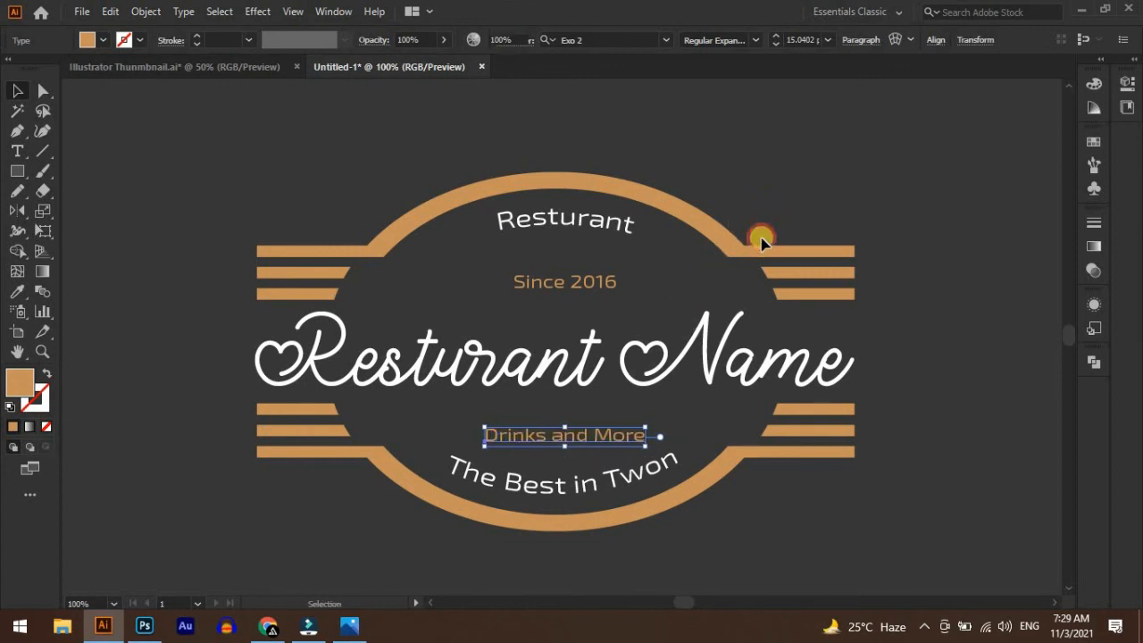
click(758, 234)
Select the whole emblem, scale it up proportionally by about a quarter and move it to the middle of the view
scroll(683, 310, down, 1)
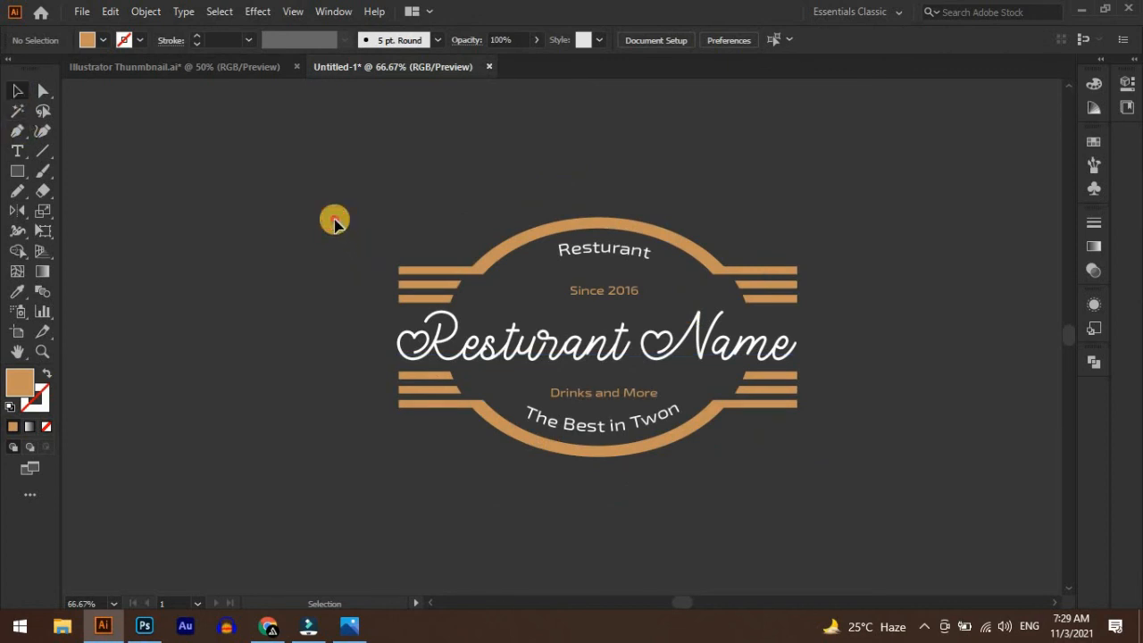
drag(335, 223, 864, 480)
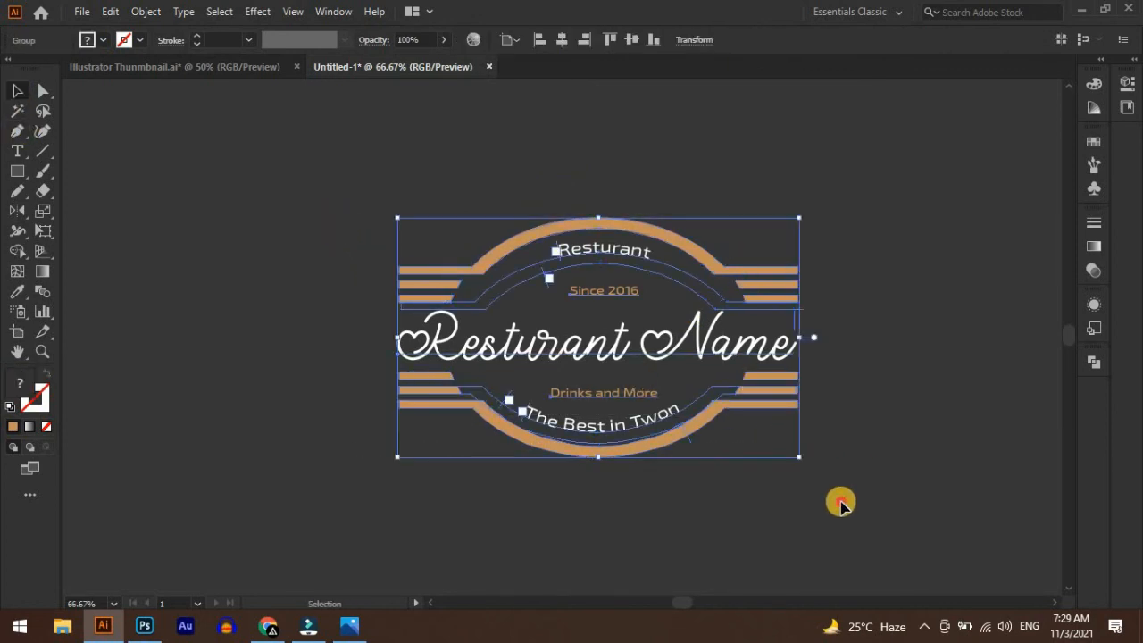
click(841, 505)
click(591, 260)
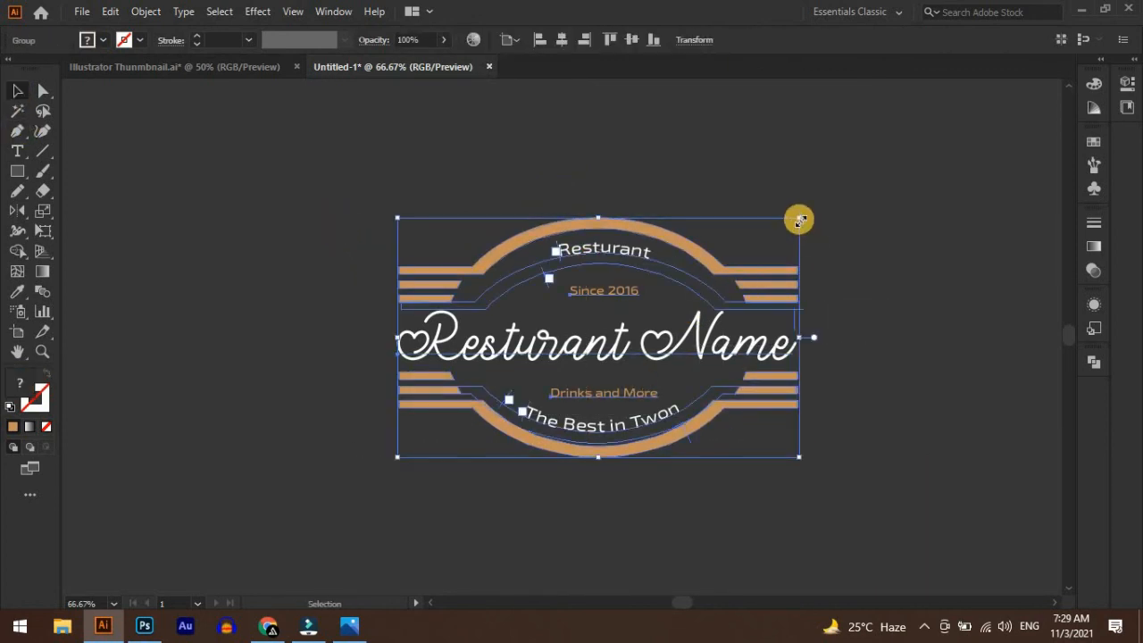
drag(800, 220, 855, 178)
drag(676, 388, 627, 387)
click(909, 343)
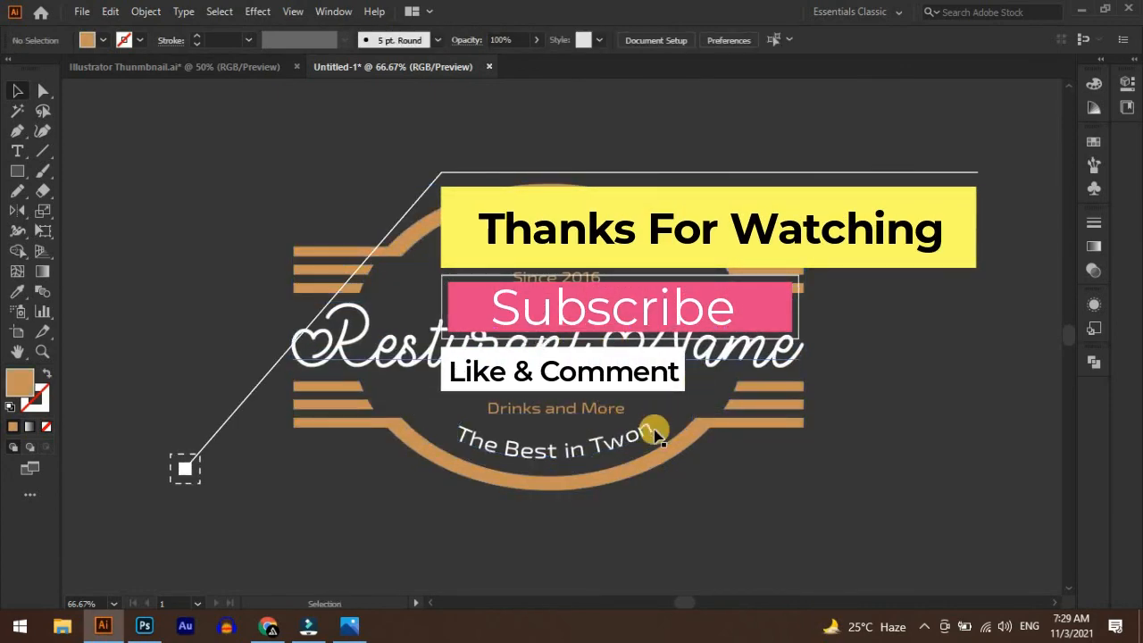